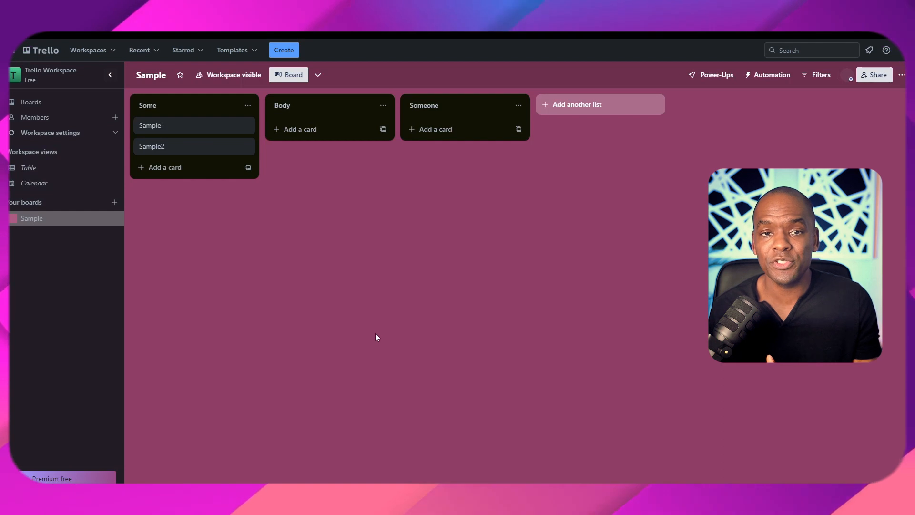
- Add a card with the pasted Google Drive folder link to the Body list
{"action": "left_click", "coordinate": [182, 127]}
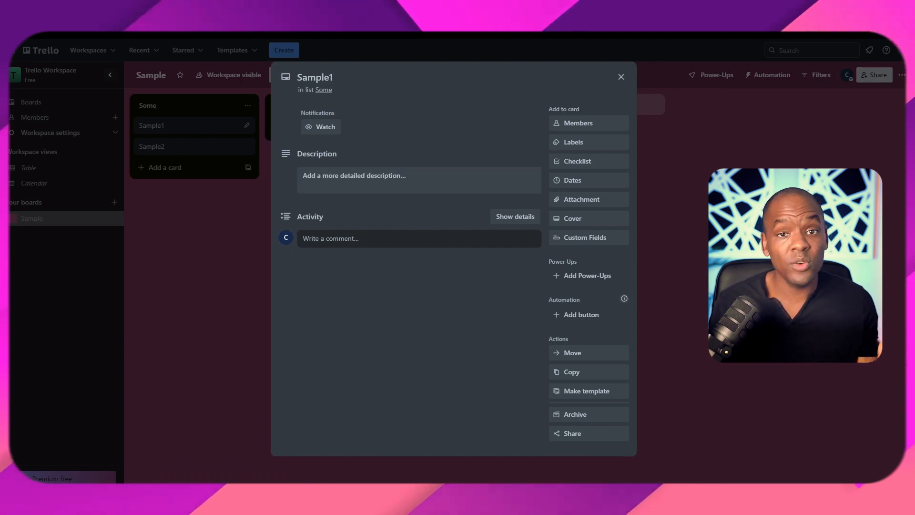
{"action": "left_click", "coordinate": [679, 358]}
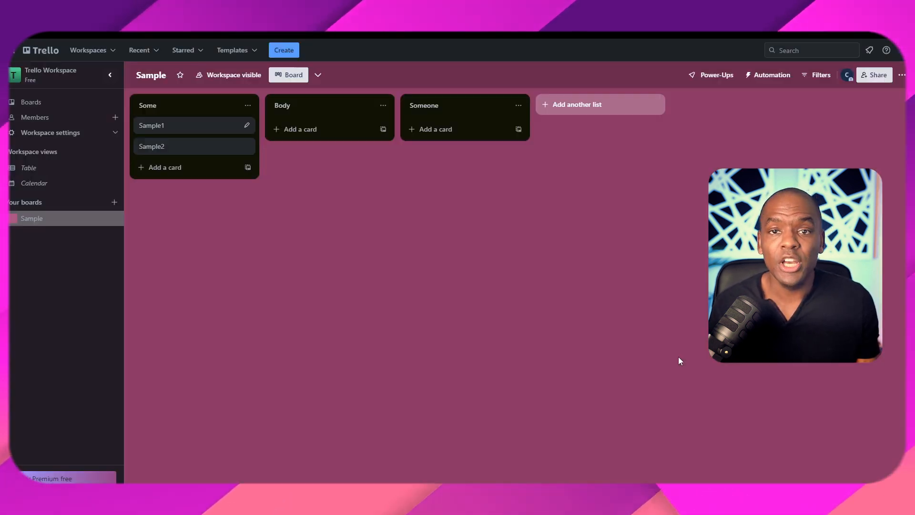
{"action": "left_click", "coordinate": [302, 134]}
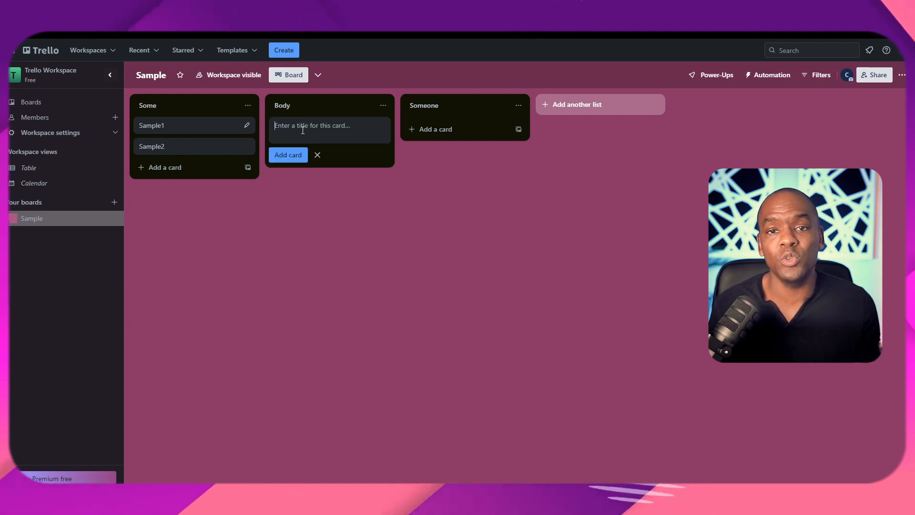
{"action": "key", "text": "Return"}
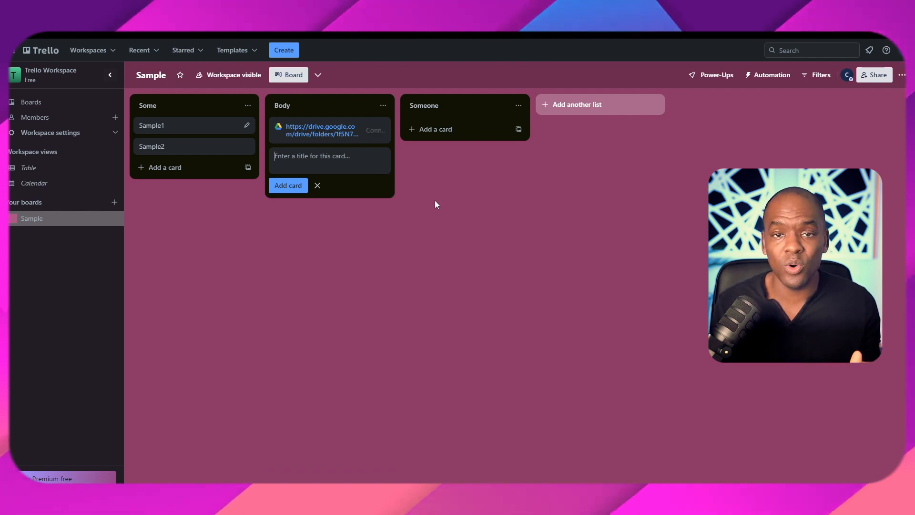
{"action": "left_click", "coordinate": [463, 228]}
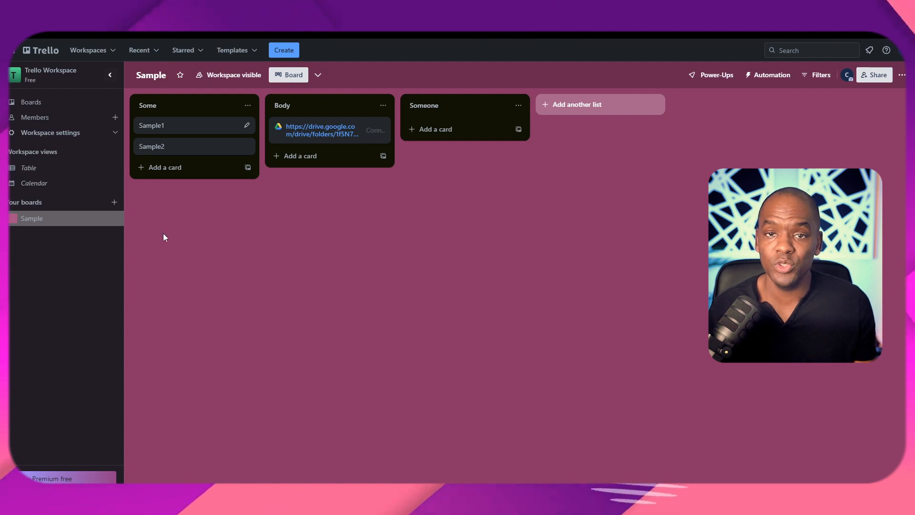
- Check the workspace invite dialog's shareable link, then close it
{"action": "left_click", "coordinate": [115, 117]}
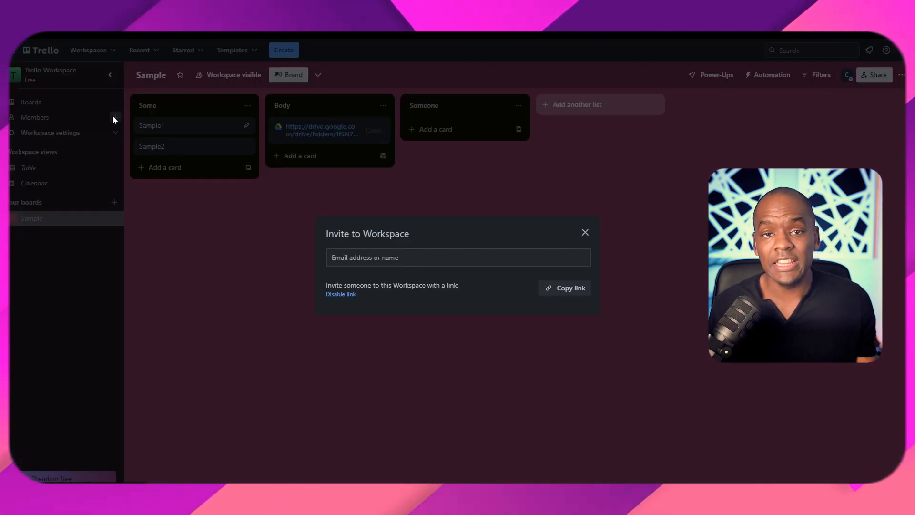
{"action": "key", "text": "Tab"}
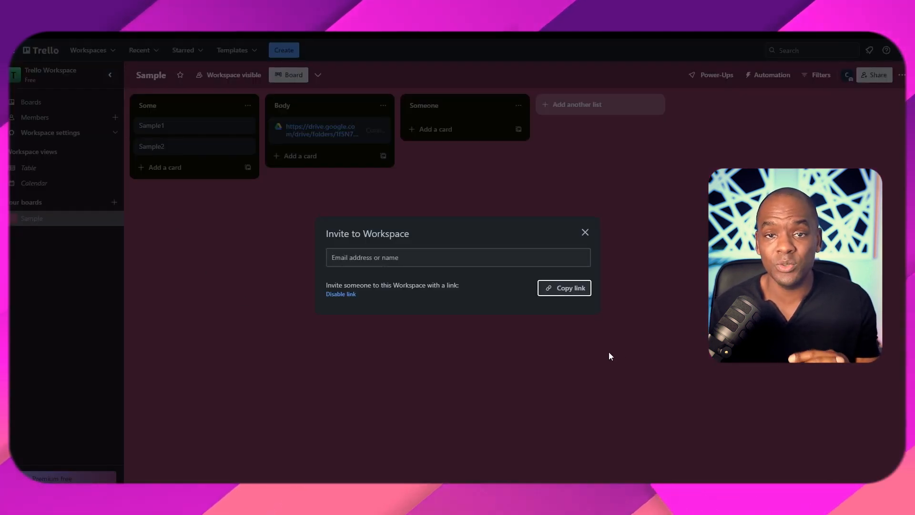
{"action": "left_click", "coordinate": [586, 234]}
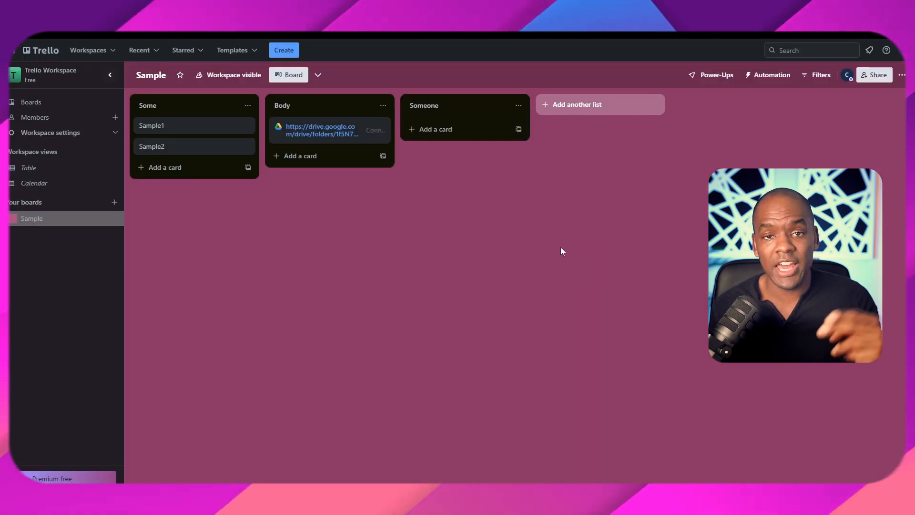
- Give the Sample1 card a due date of February 28, 2024
{"action": "right_click", "coordinate": [218, 130]}
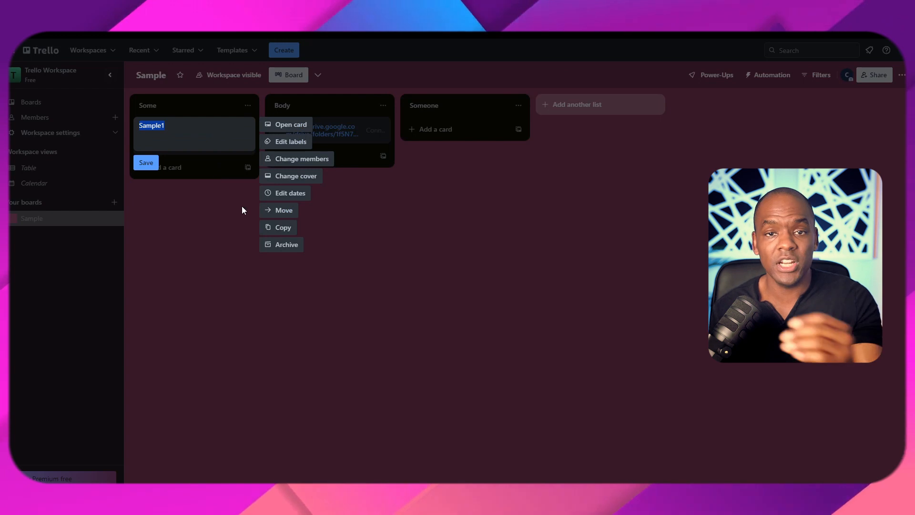
{"action": "left_click", "coordinate": [285, 194]}
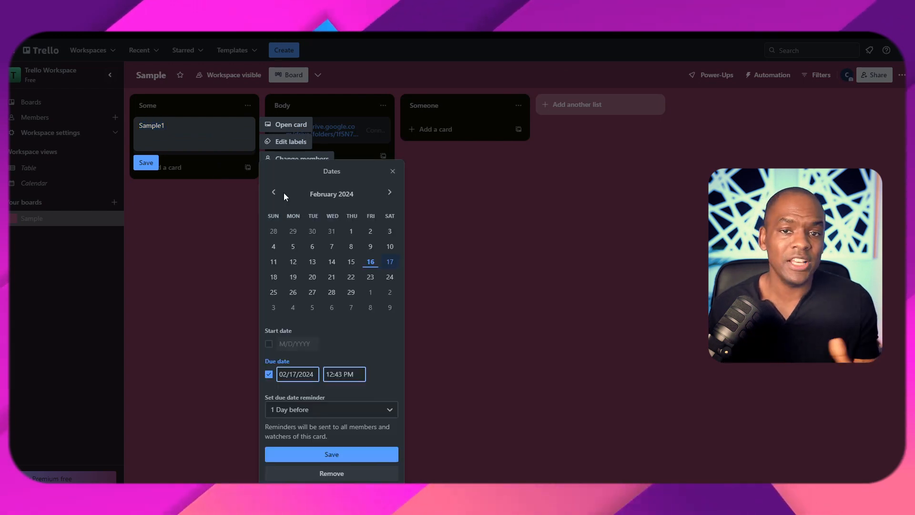
{"action": "left_click", "coordinate": [333, 292]}
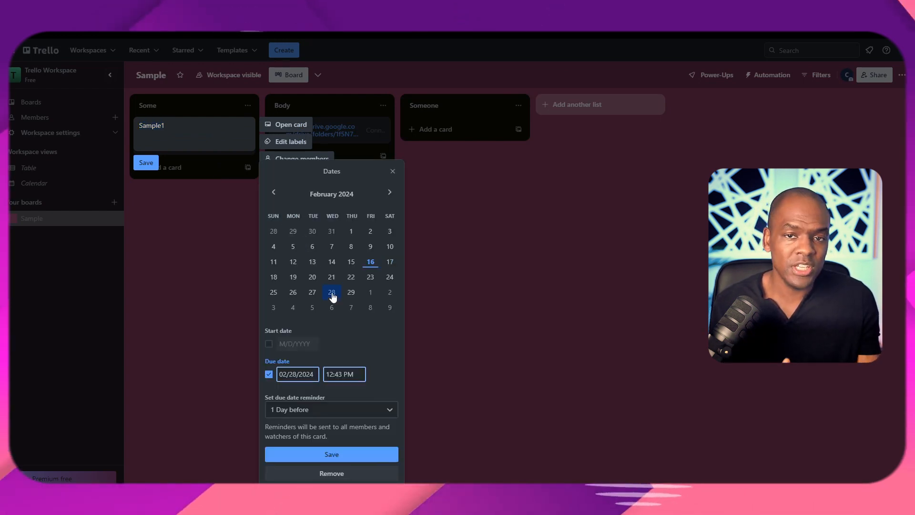
{"action": "left_click", "coordinate": [344, 456]}
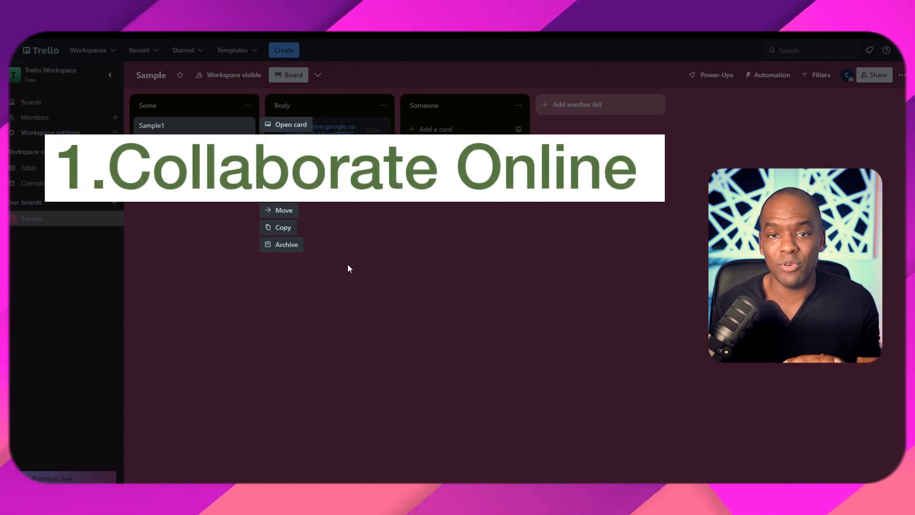
{"action": "left_click", "coordinate": [347, 264]}
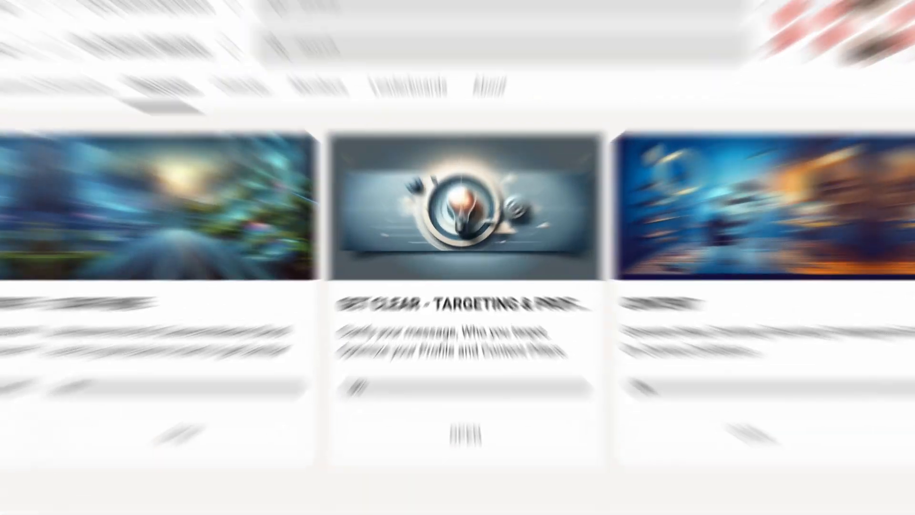
{"action": "scroll", "coordinate": [458, 257], "scroll_direction": "down", "scroll_amount": 2}
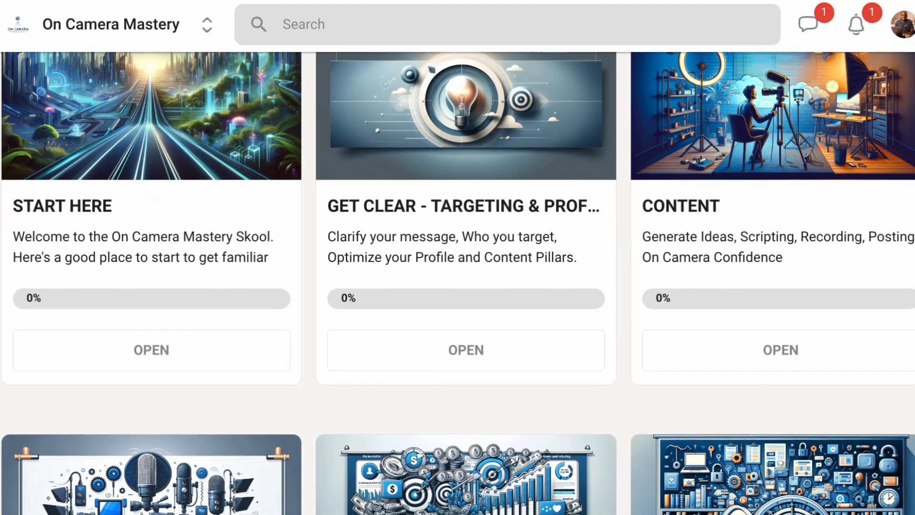
{"action": "scroll", "coordinate": [458, 281], "scroll_direction": "down", "scroll_amount": 3}
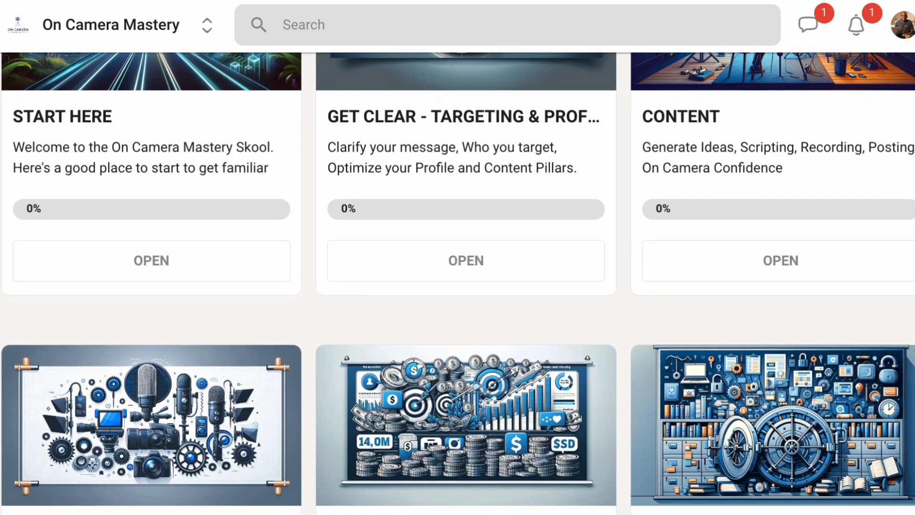
{"action": "scroll", "coordinate": [458, 281], "scroll_direction": "down", "scroll_amount": 3}
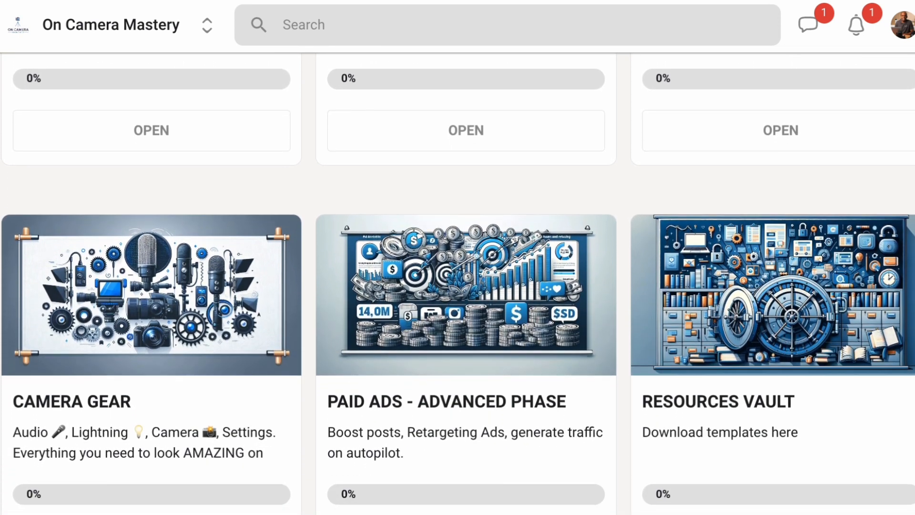
{"action": "scroll", "coordinate": [457, 282], "scroll_direction": "down", "scroll_amount": 4}
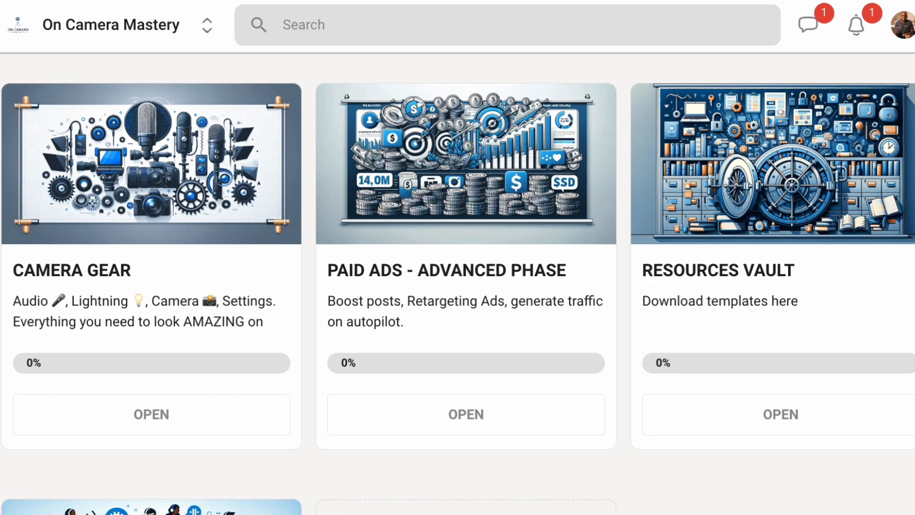
{"action": "scroll", "coordinate": [458, 281], "scroll_direction": "down", "scroll_amount": 5}
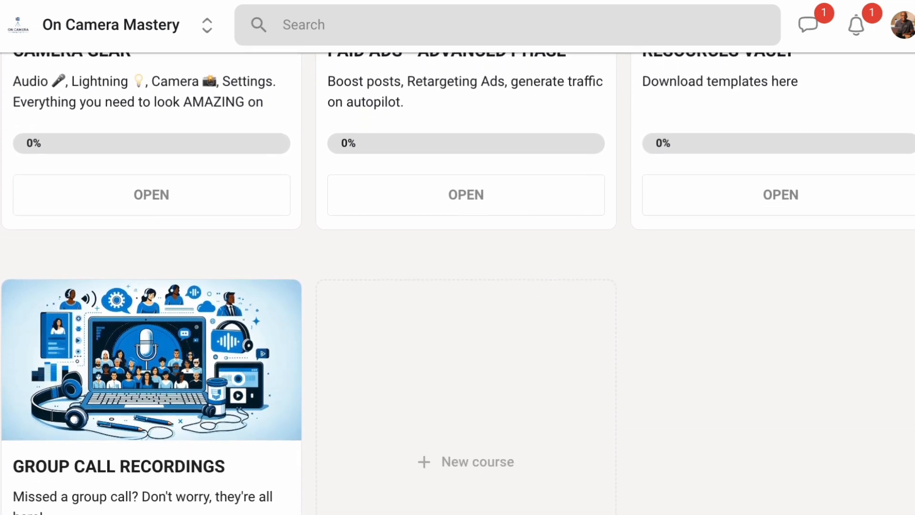
{"action": "scroll", "coordinate": [600, 109], "scroll_direction": "up", "scroll_amount": 14}
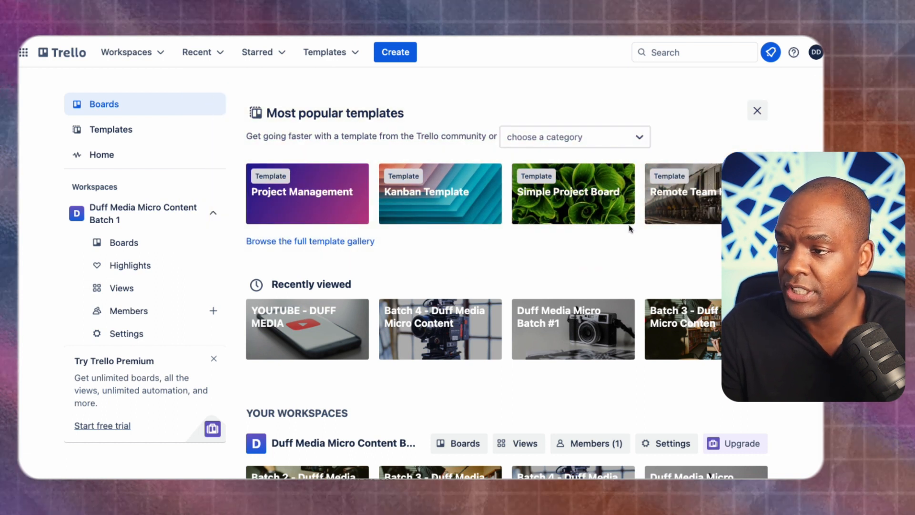
- Open the Batch 4 - Duff Media Micro Content board from Recently viewed and collapse the sidebar
{"action": "left_click", "coordinate": [448, 335]}
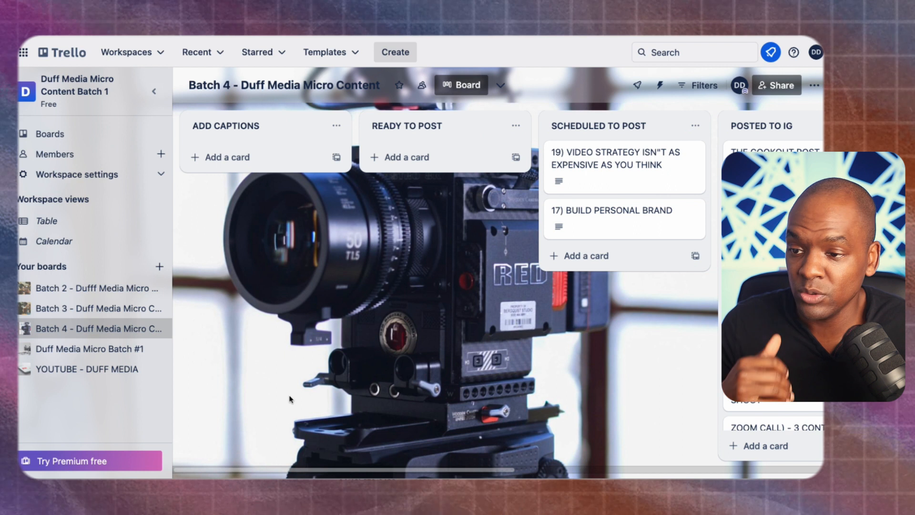
{"action": "left_click", "coordinate": [154, 91]}
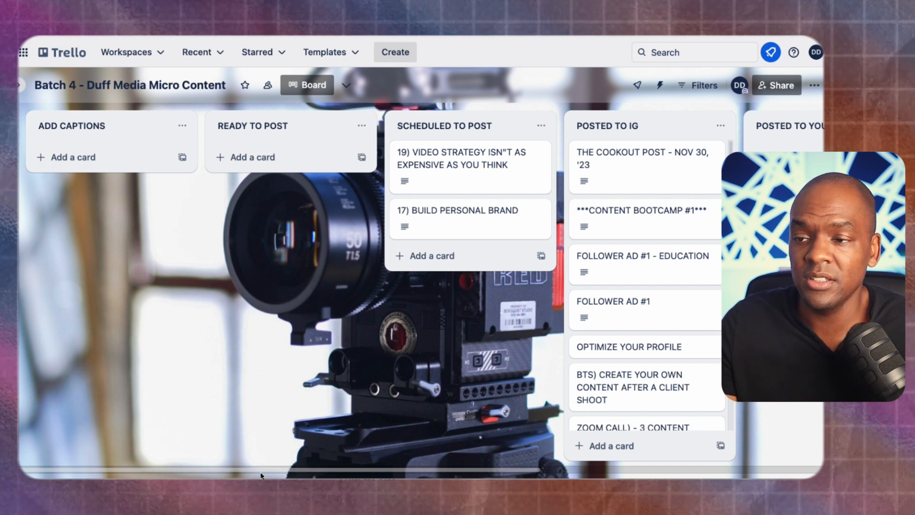
{"action": "scroll", "coordinate": [188, 163], "scroll_direction": "right", "scroll_amount": 1}
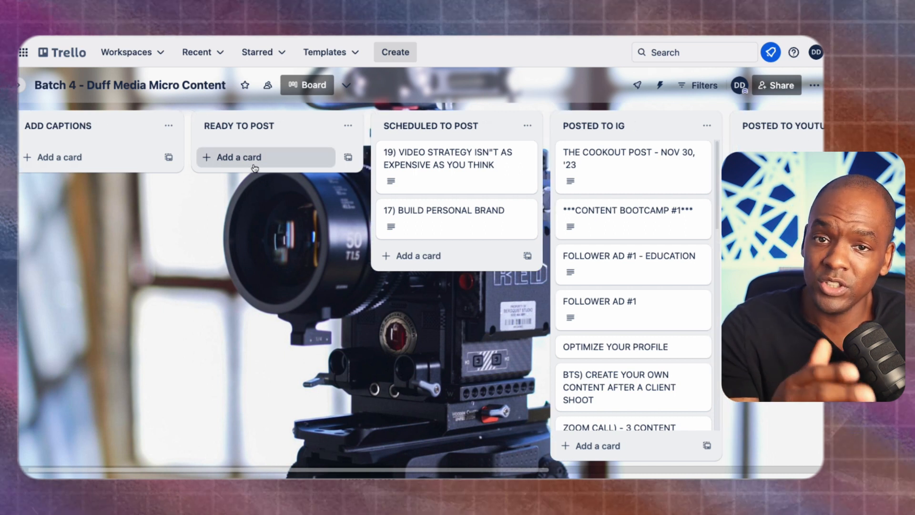
{"action": "left_click_drag", "start_coordinate": [354, 469], "coordinate": [463, 465]}
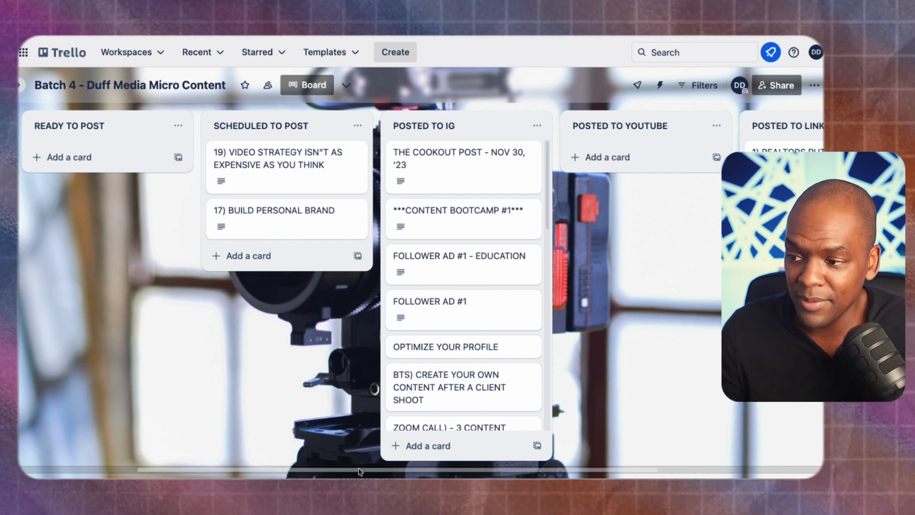
{"action": "scroll", "coordinate": [359, 472], "scroll_direction": "right", "scroll_amount": 4}
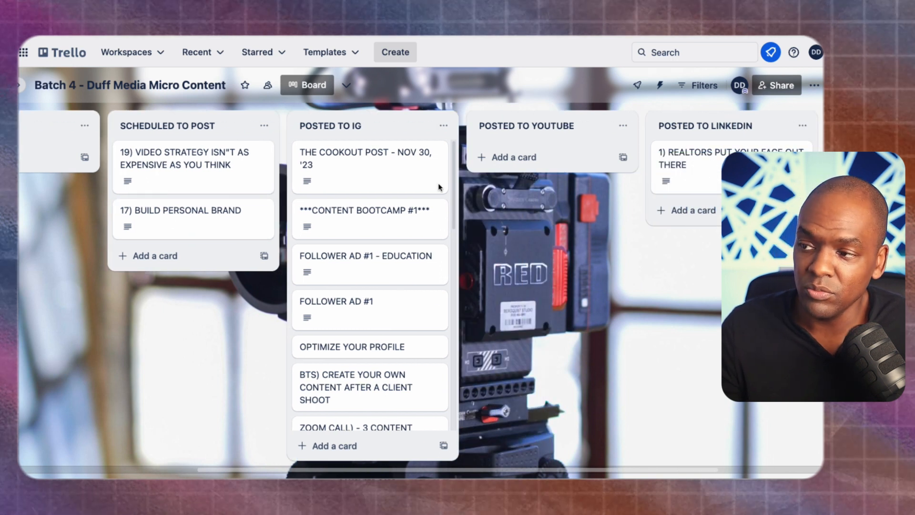
{"action": "left_click_drag", "start_coordinate": [454, 196], "coordinate": [455, 136]}
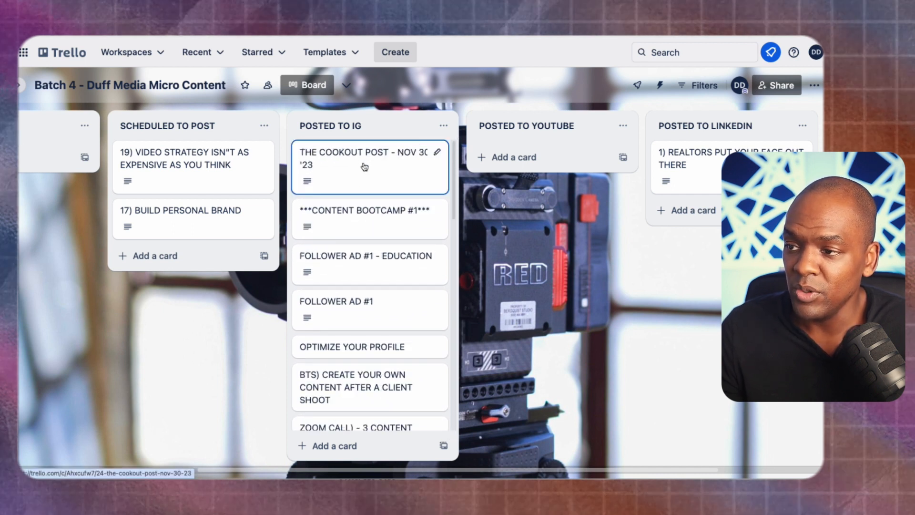
{"action": "left_click_drag", "start_coordinate": [365, 166], "coordinate": [544, 156]}
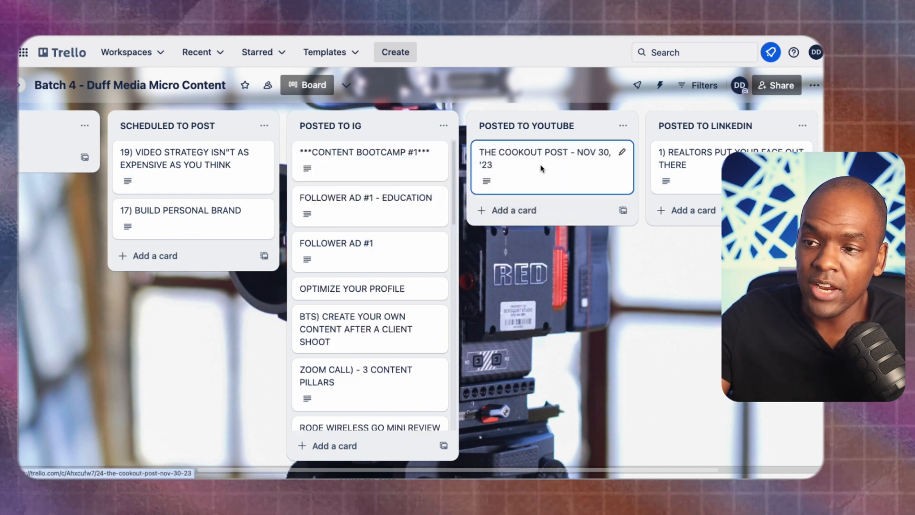
{"action": "left_click_drag", "start_coordinate": [541, 168], "coordinate": [667, 163]}
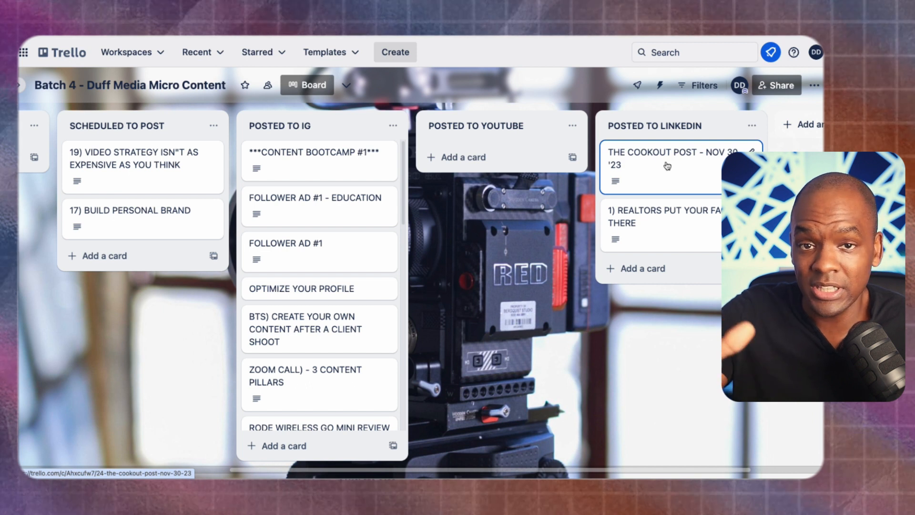
{"action": "left_click_drag", "start_coordinate": [666, 165], "coordinate": [478, 180]}
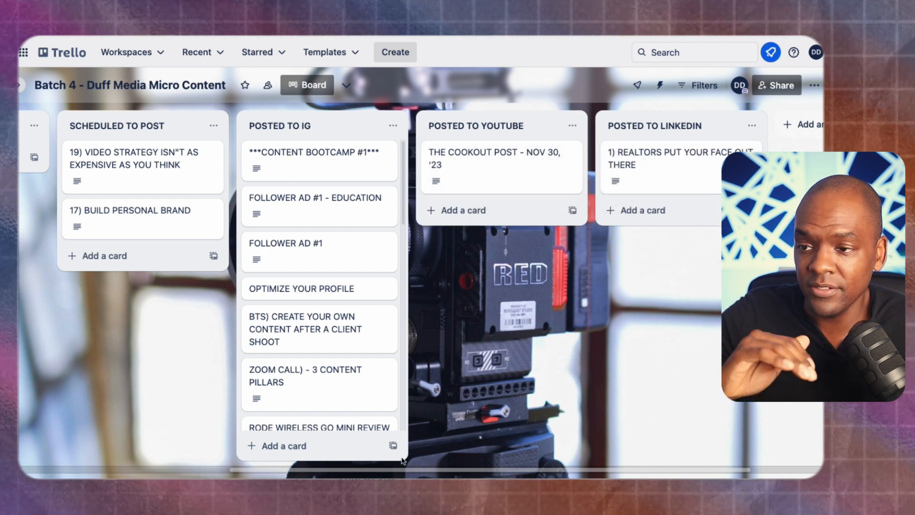
{"action": "scroll", "coordinate": [413, 461], "scroll_direction": "left", "scroll_amount": 5}
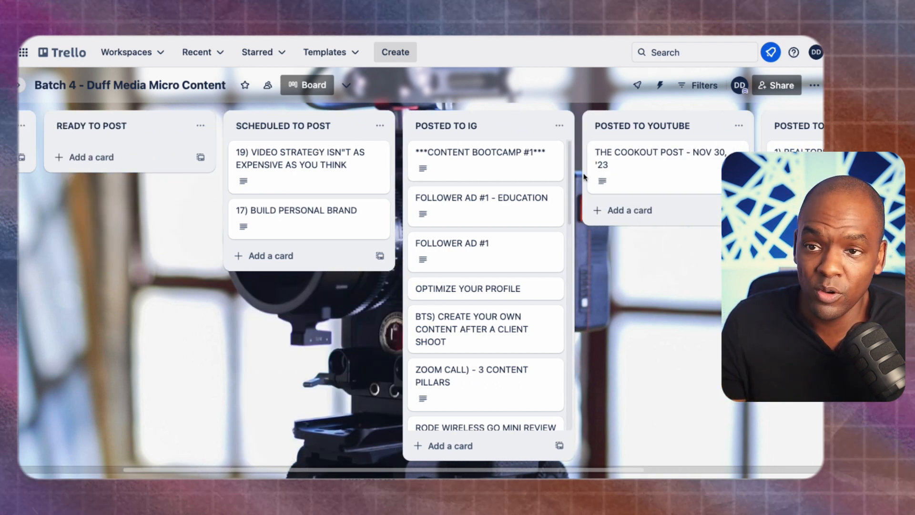
{"action": "mouse_move", "coordinate": [570, 171]}
{"action": "left_mouse_down"}
{"action": "mouse_move", "coordinate": [551, 285]}
{"action": "mouse_move", "coordinate": [553, 379]}
{"action": "mouse_move", "coordinate": [563, 180]}
{"action": "left_mouse_up"}
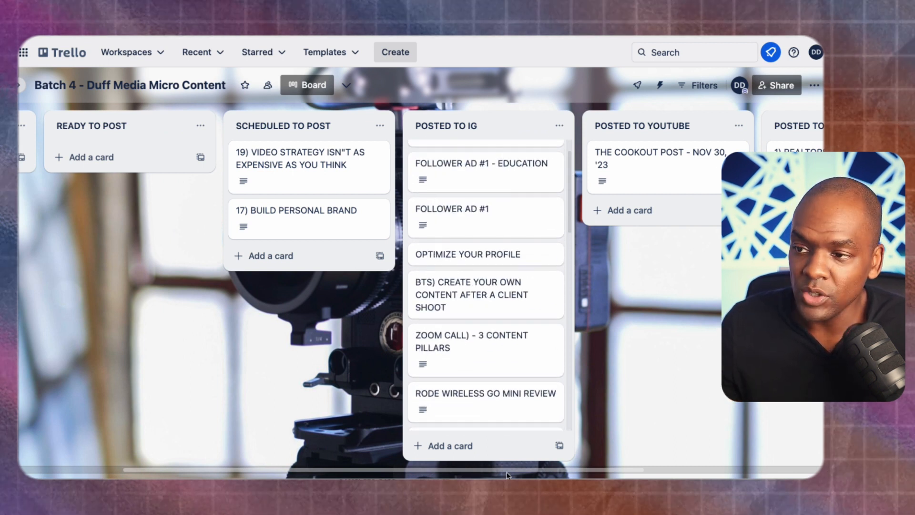
{"action": "left_click_drag", "start_coordinate": [445, 471], "coordinate": [342, 470]}
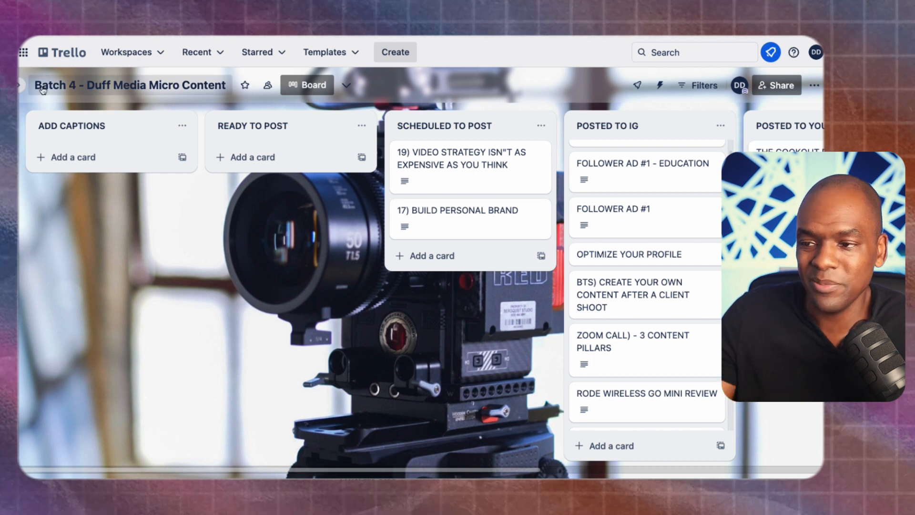
- Check the board menu and boards list, then show the Create menu's board, template and workspace options
{"action": "left_click", "coordinate": [815, 86]}
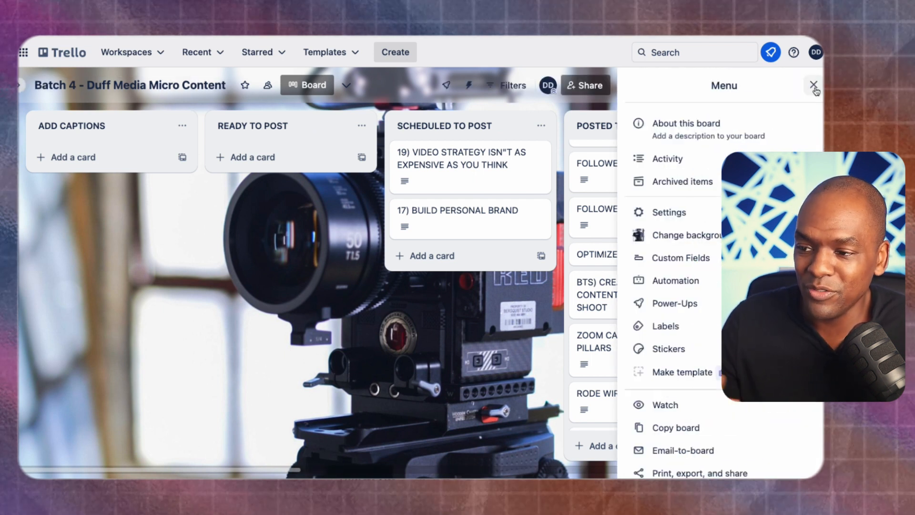
{"action": "left_click", "coordinate": [814, 86]}
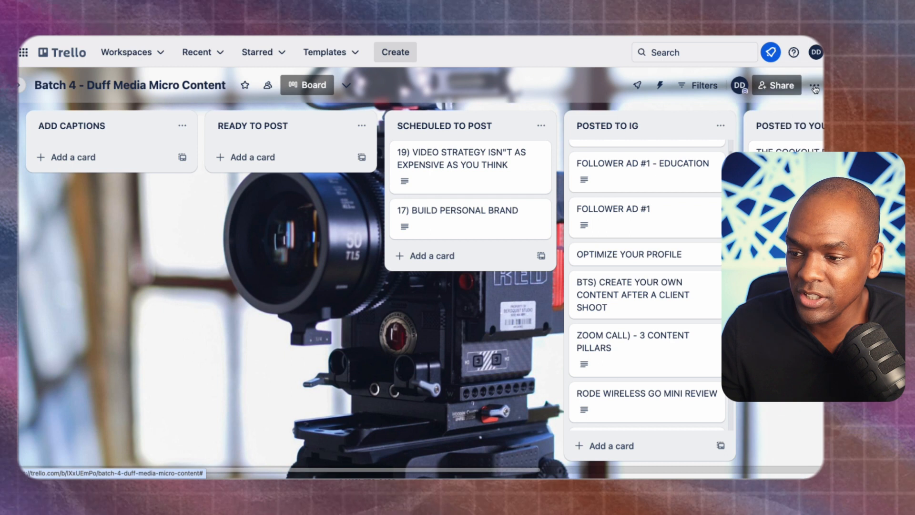
{"action": "left_click", "coordinate": [19, 85]}
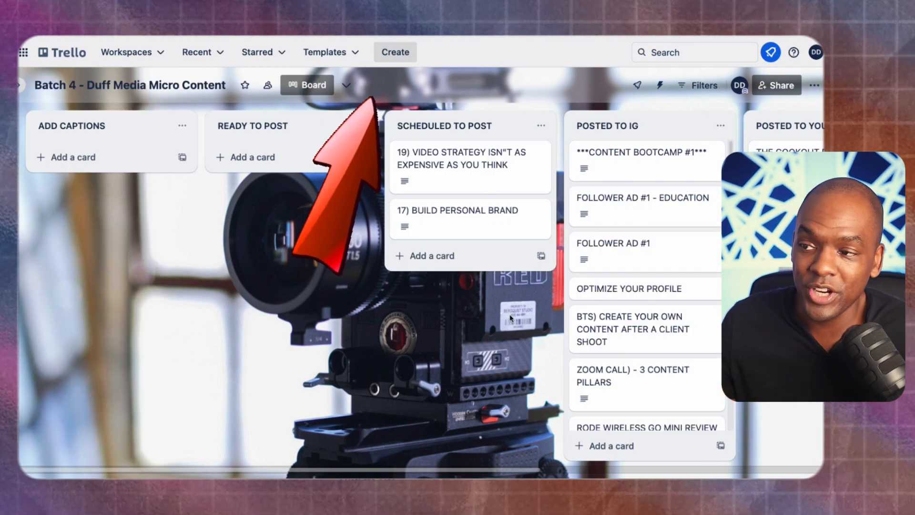
{"action": "left_click", "coordinate": [395, 52]}
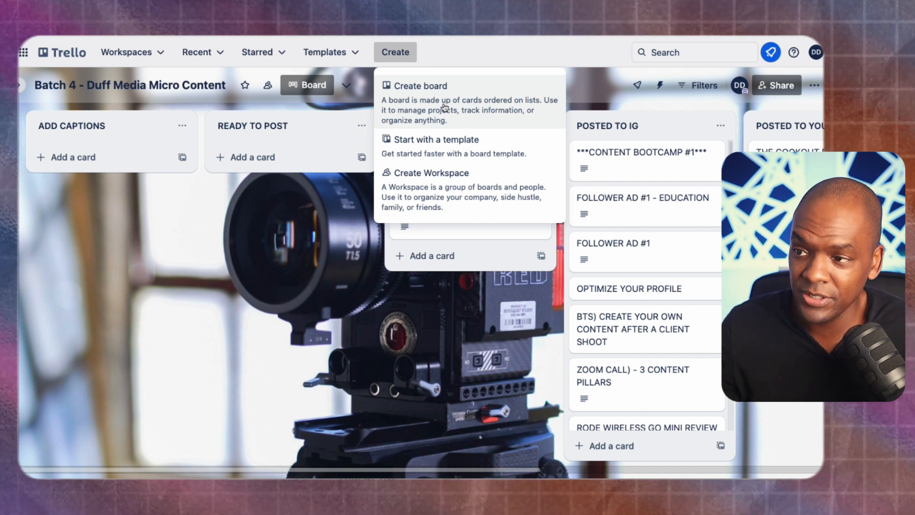
- Create a board titled 'YOUTUBE TEST' with Workspace visibility
{"action": "left_click", "coordinate": [445, 106]}
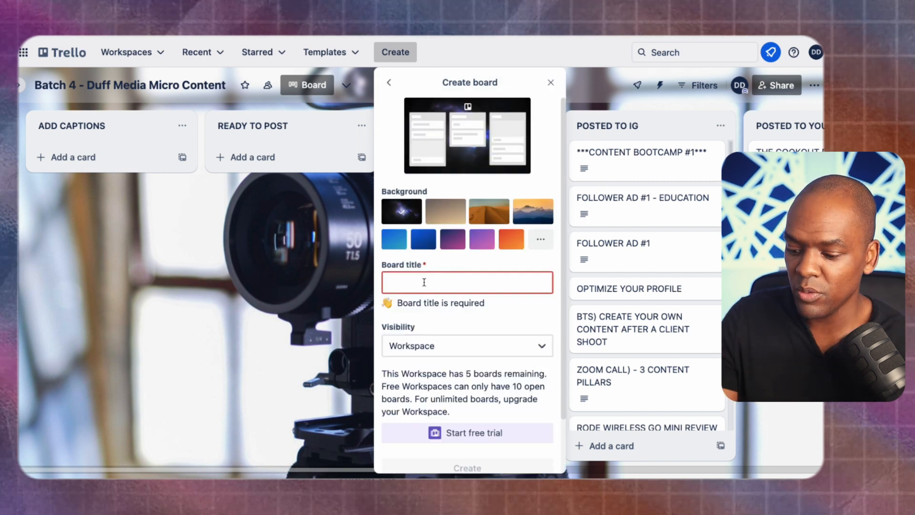
{"action": "type", "text": "YOUTUB"}
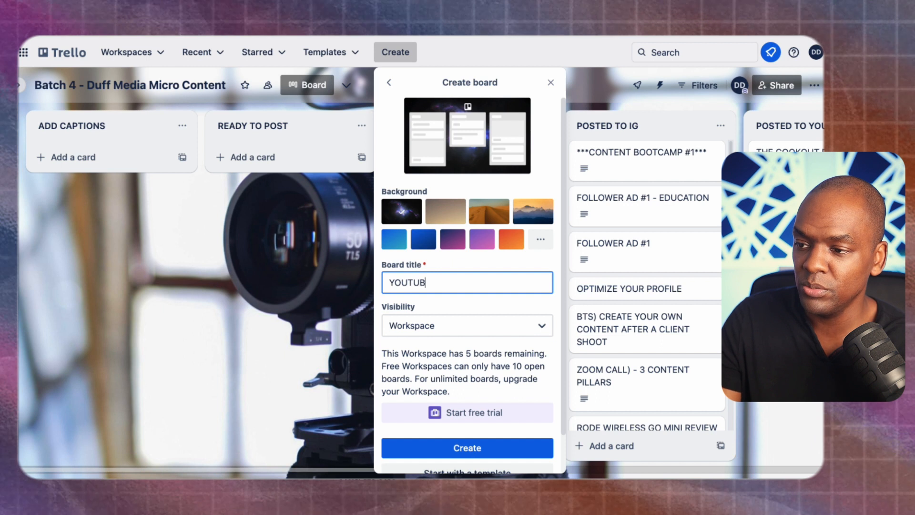
{"action": "type", "text": "E TEST"}
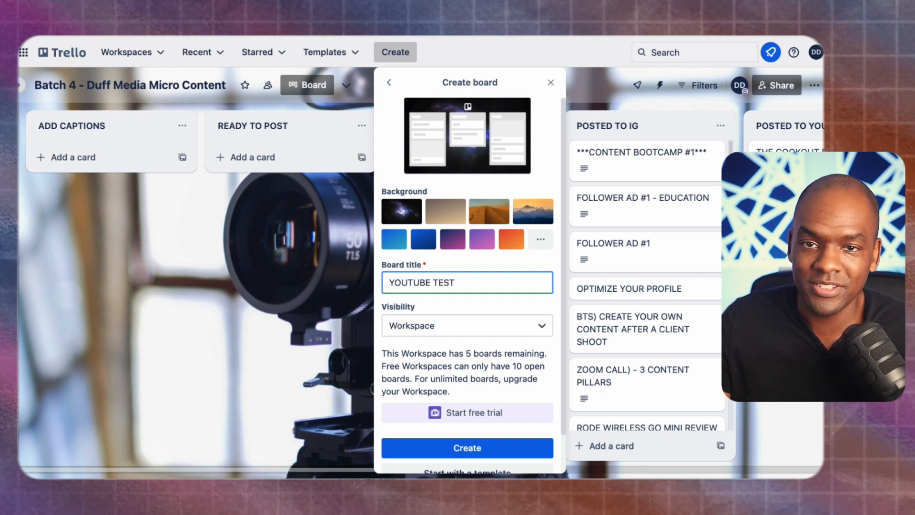
{"action": "left_click", "coordinate": [542, 325]}
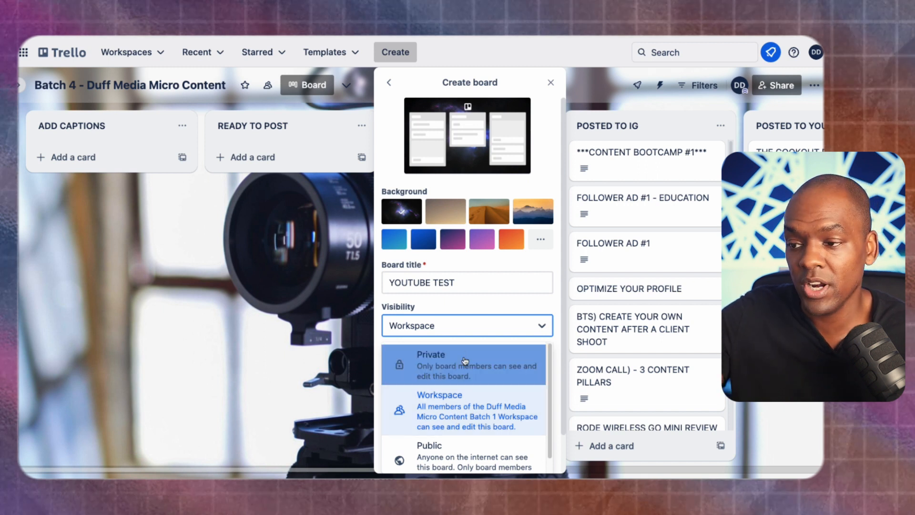
{"action": "left_click", "coordinate": [469, 399]}
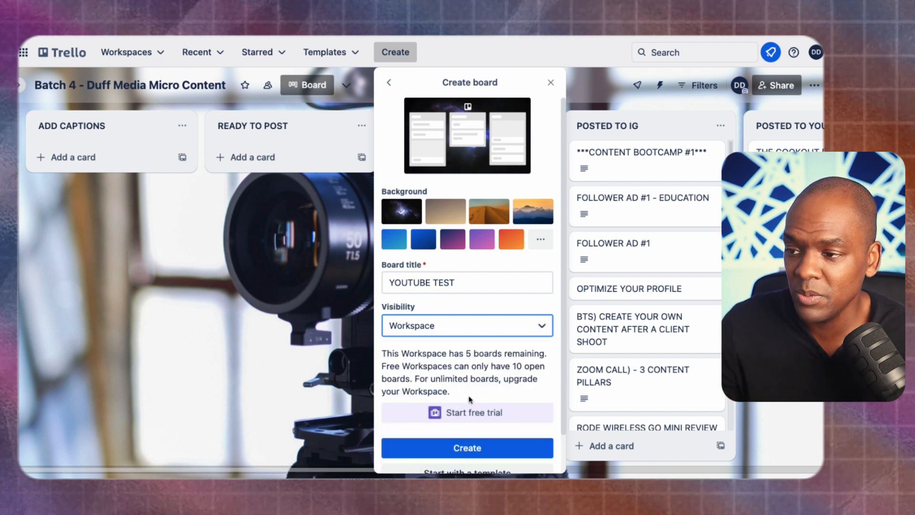
{"action": "left_click", "coordinate": [471, 448]}
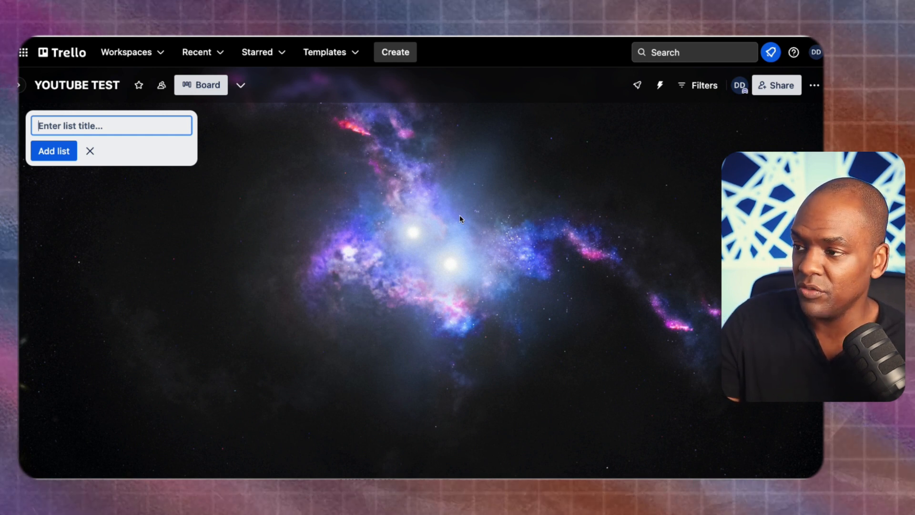
- Add the lists EDITED VIDEO, ADD CAPTIONS, SCHEDULE TO POST and POSTED TO INSTAGRAM
{"action": "type", "text": "DITED"}
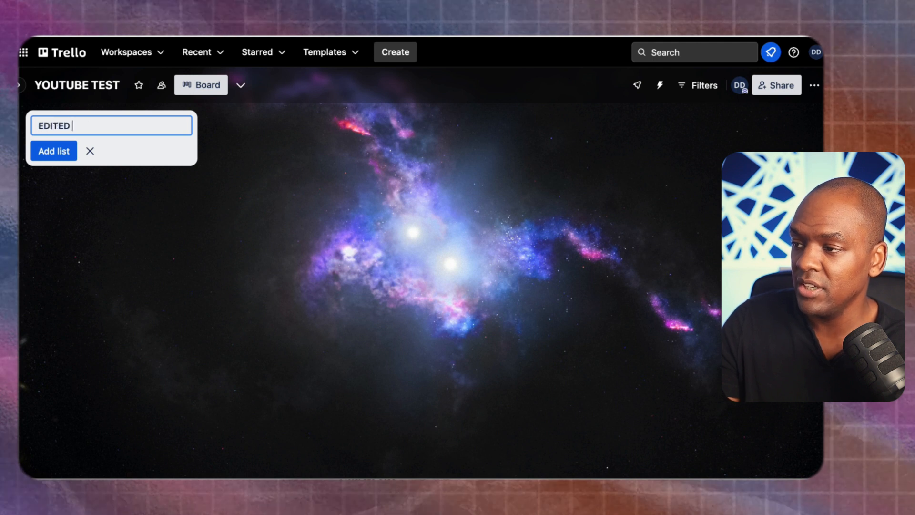
{"action": "type", "text": " VIDEO"}
{"action": "key", "text": "Return"}
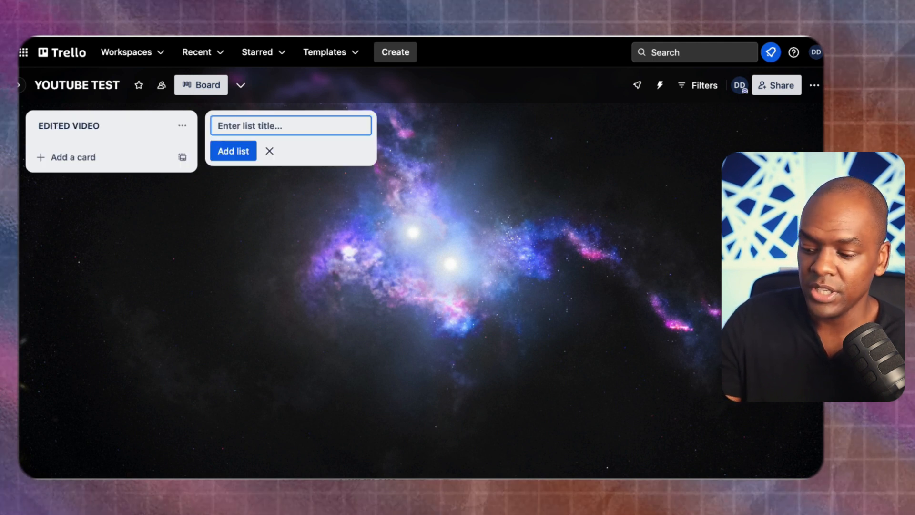
{"action": "type", "text": "ADD CAPTIONS"}
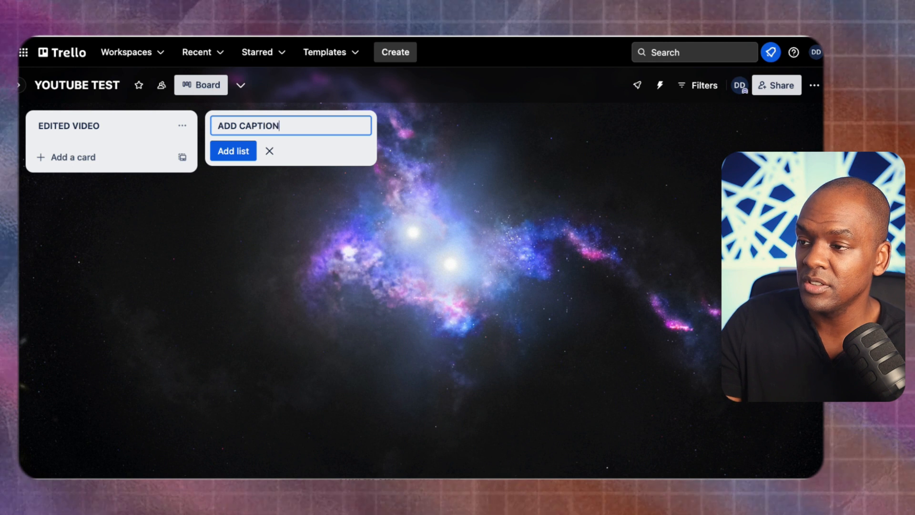
{"action": "key", "text": "Return"}
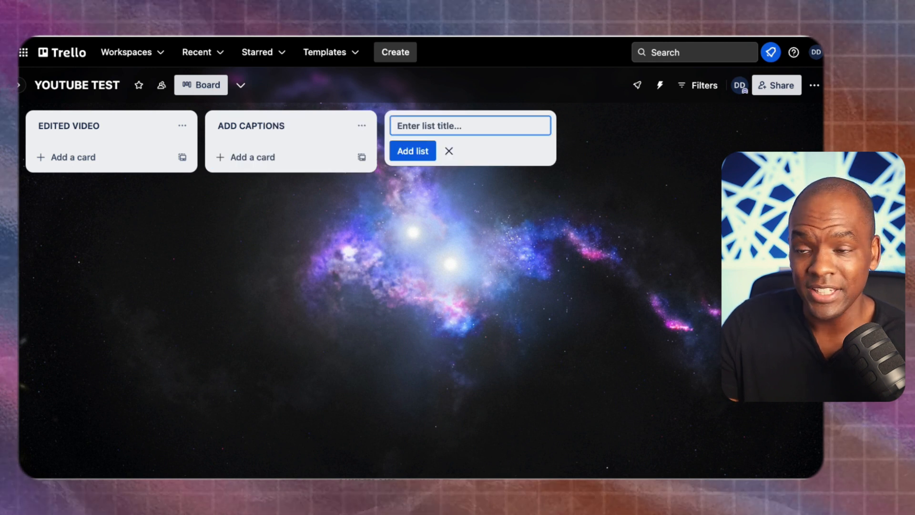
{"action": "type", "text": "SCHEDUL"}
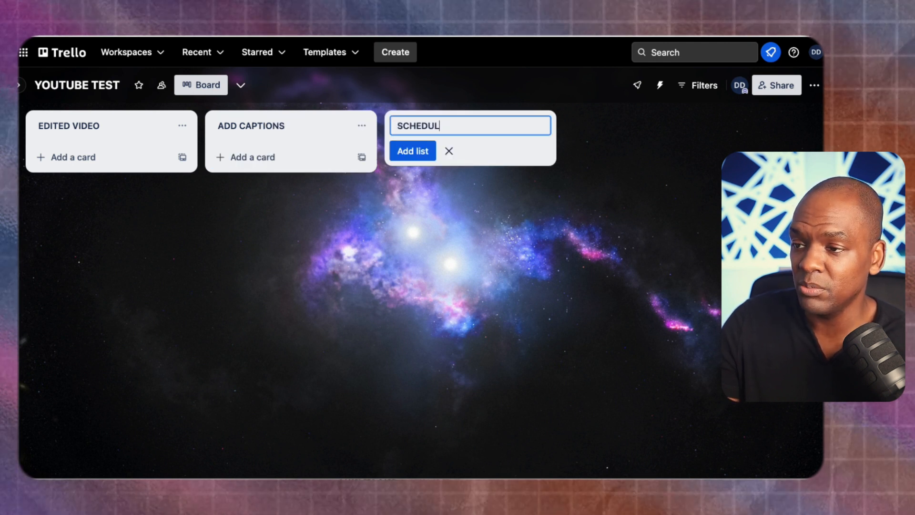
{"action": "type", "text": "E TO POST"}
{"action": "key", "text": "Return"}
{"action": "type", "text": "PO"}
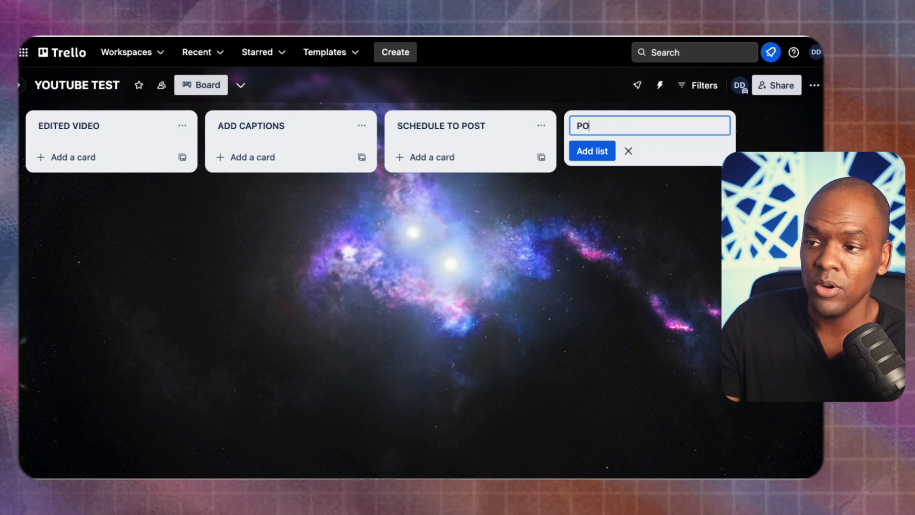
{"action": "type", "text": "STED TO INSTA"}
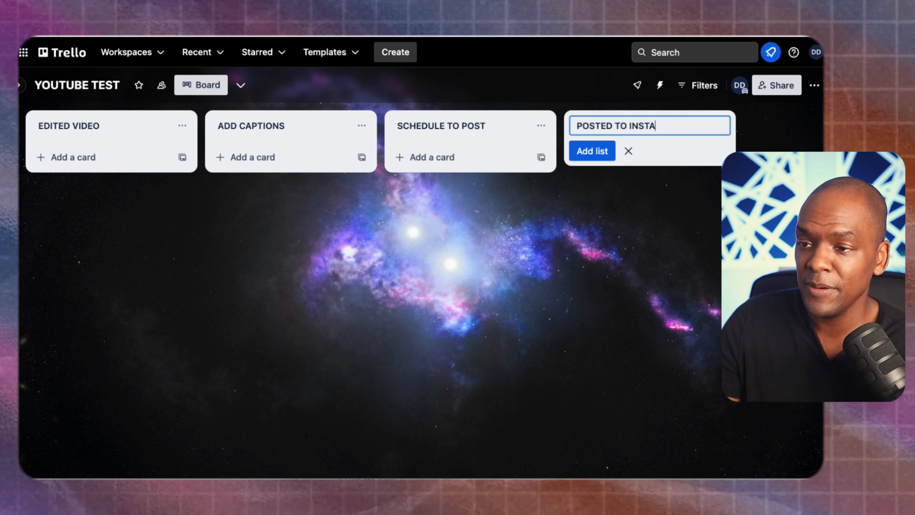
{"action": "type", "text": "GRAM"}
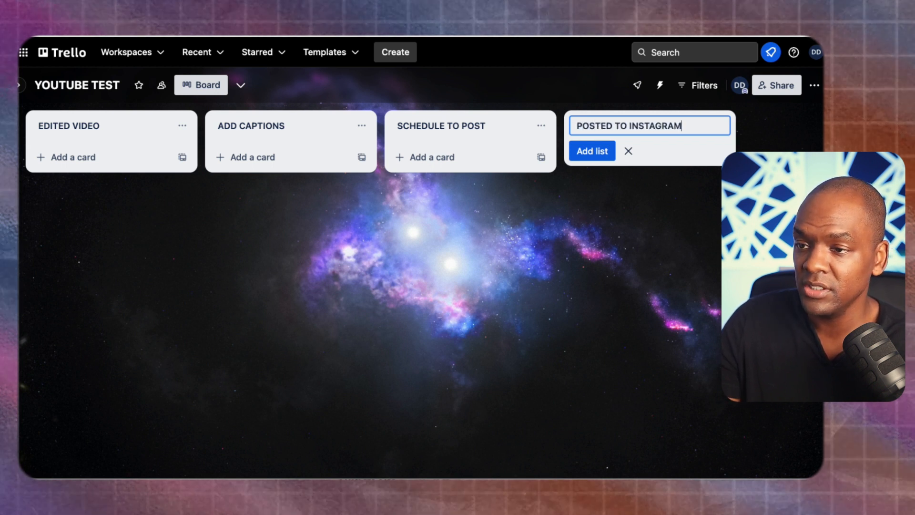
{"action": "key", "text": "Return"}
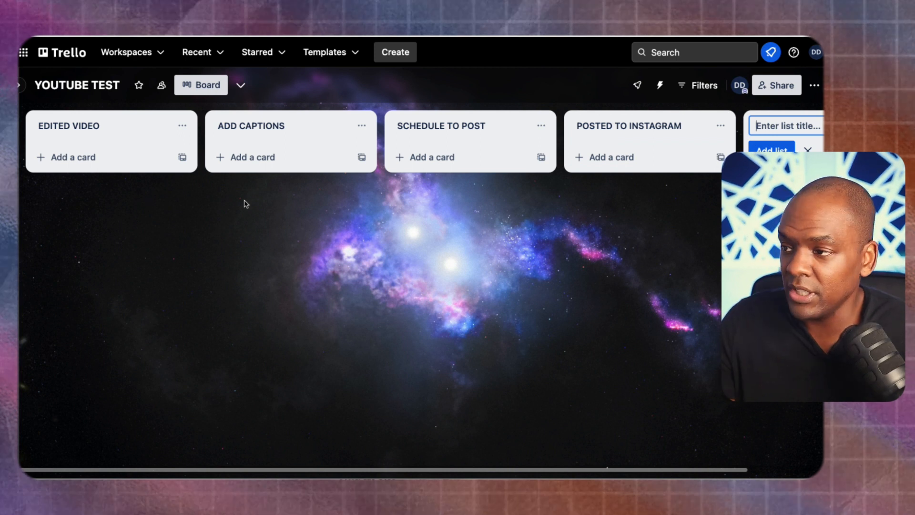
- Add the card '1. 3 Reasons Why you Should Be on Youtube in 2024.' to EDITED VIDEO and open it
{"action": "left_click", "coordinate": [74, 162]}
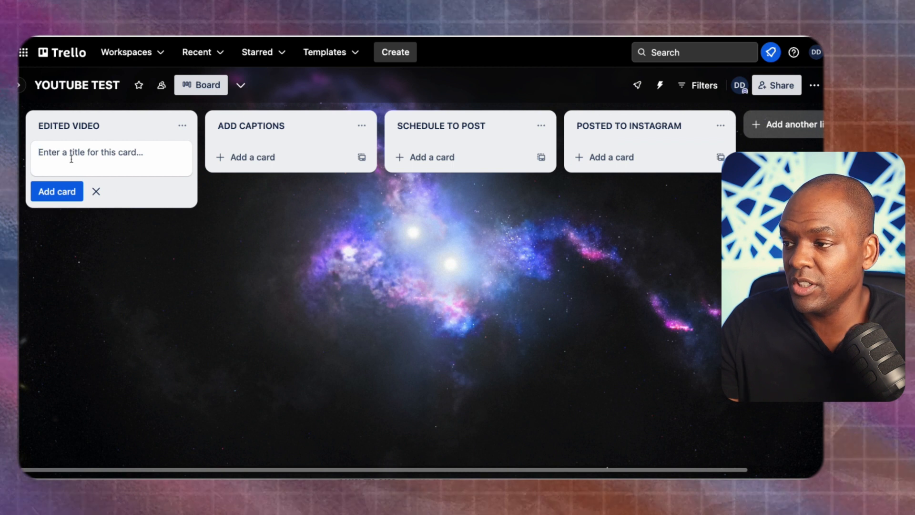
{"action": "type", "text": "1"}
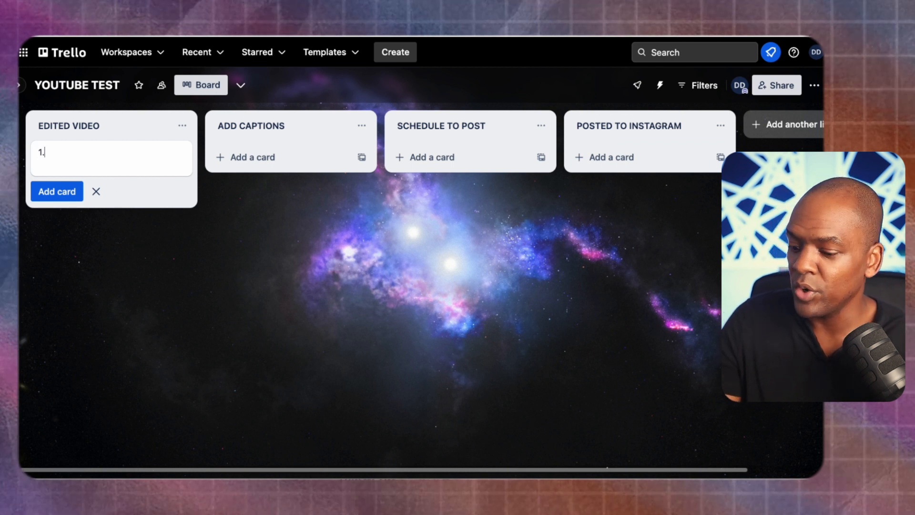
{"action": "type", "text": ". 3 Reason"}
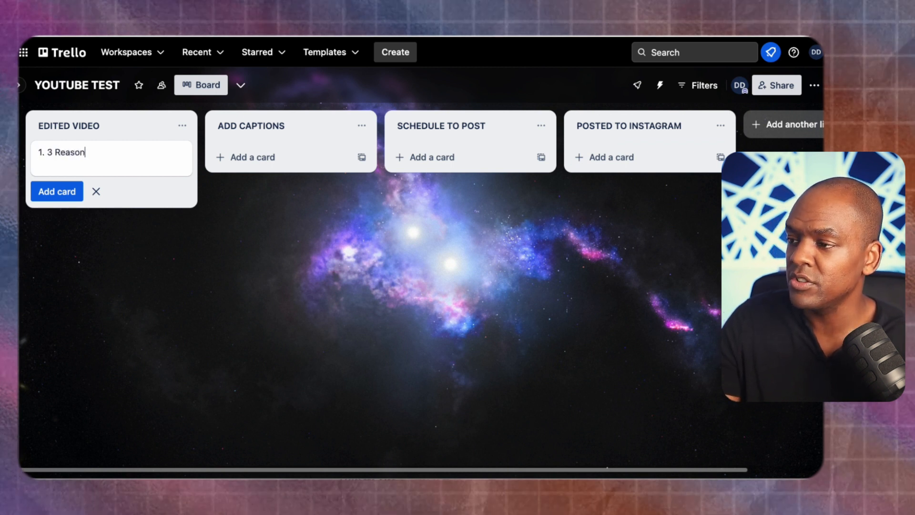
{"action": "type", "text": "s Why you Should Be on Youtube in 2024."}
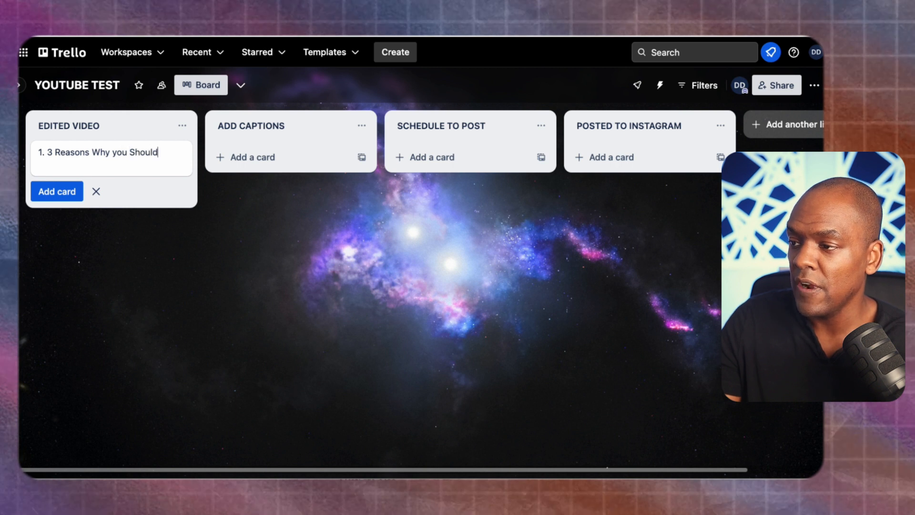
{"action": "key", "text": "Return"}
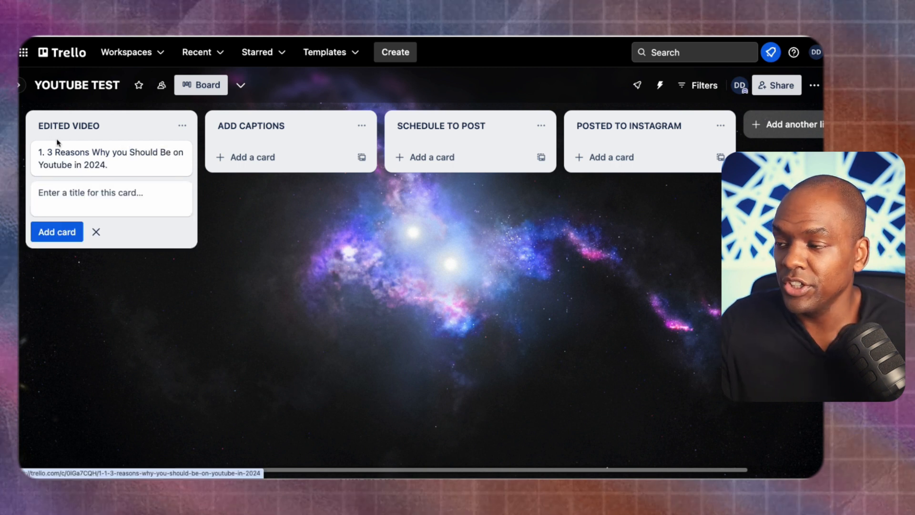
{"action": "left_click", "coordinate": [113, 164]}
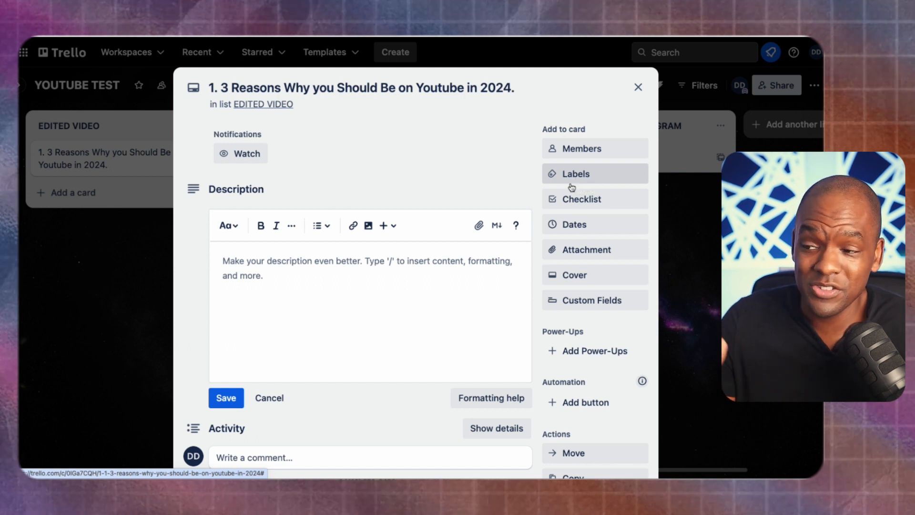
- Save a description with the pasted three-reason outline plus '#youtube. #content #contentcreator', then close the card
{"action": "left_click", "coordinate": [263, 264]}
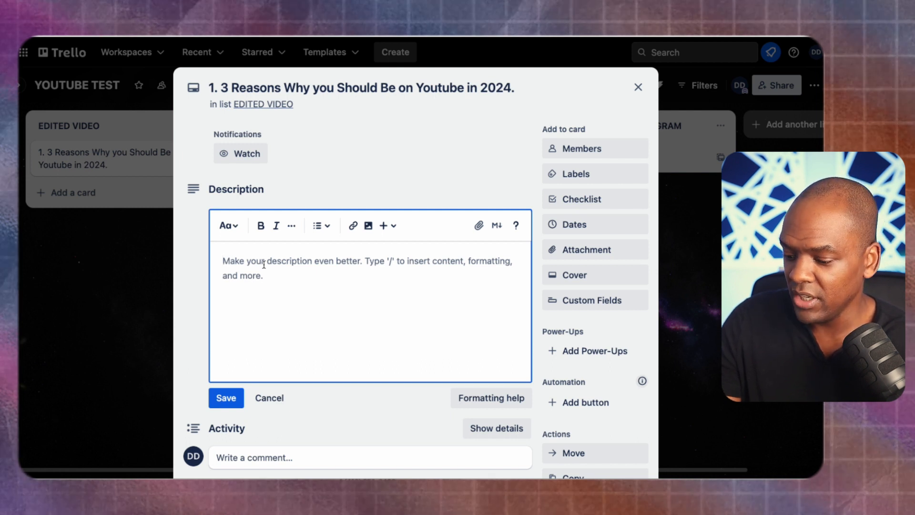
{"action": "type", "text": "3 Reasons to be on Youtube this year 1. Nobody is using it properly 2. You can post longer form videos 3. Your videos are searchable."}
{"action": "type", "text": "#"}
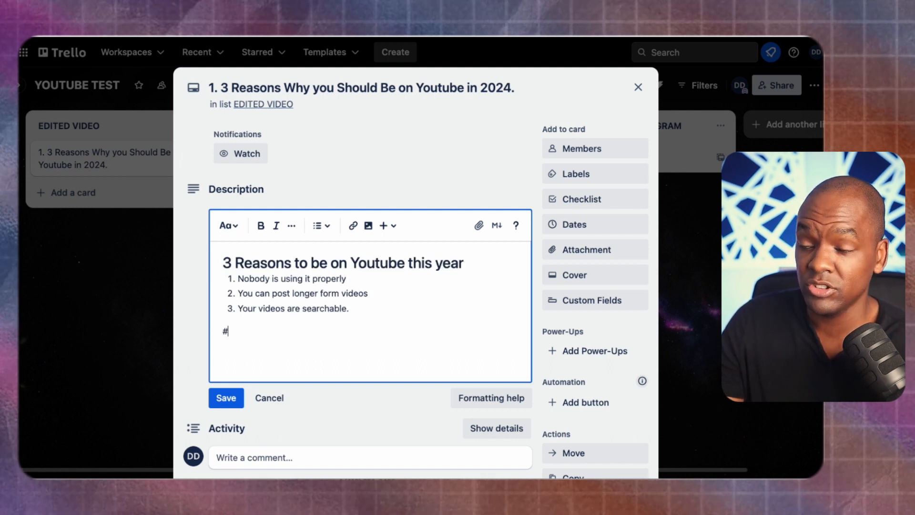
{"action": "type", "text": "yo"}
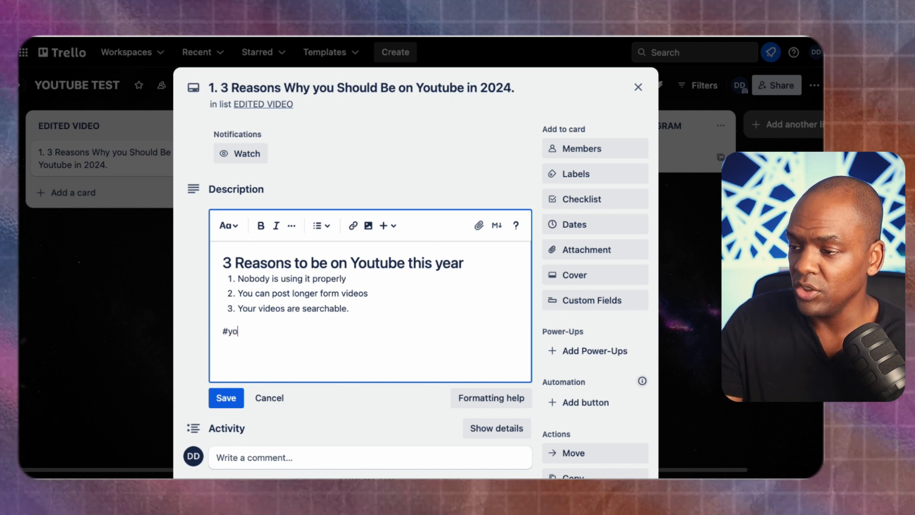
{"action": "type", "text": "utube. #conten"}
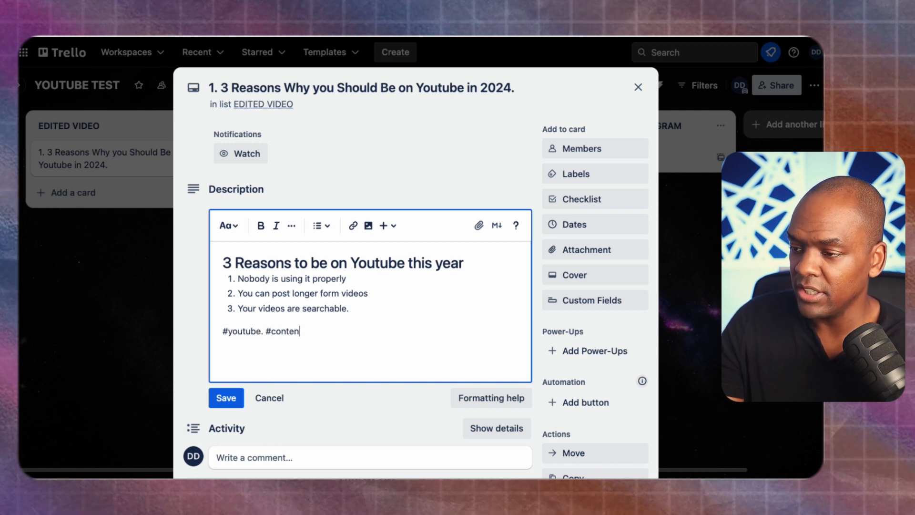
{"action": "type", "text": "t #content"}
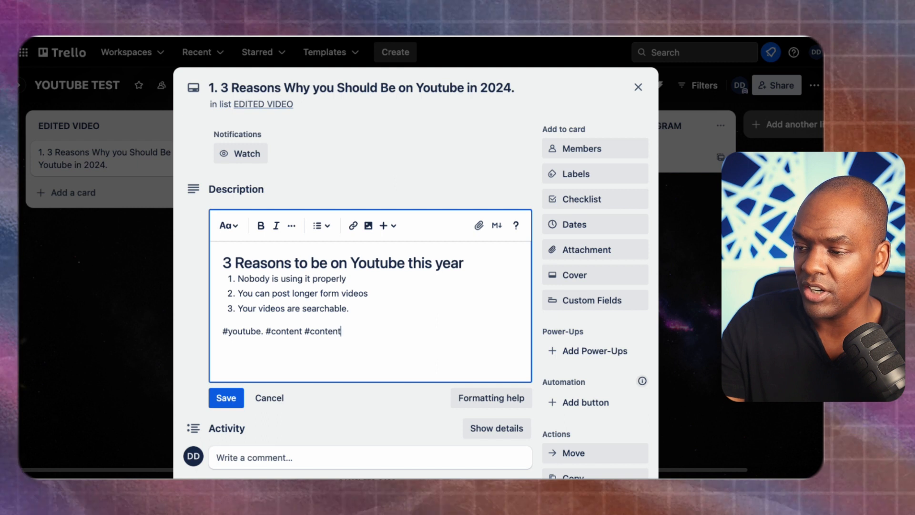
{"action": "type", "text": "creator"}
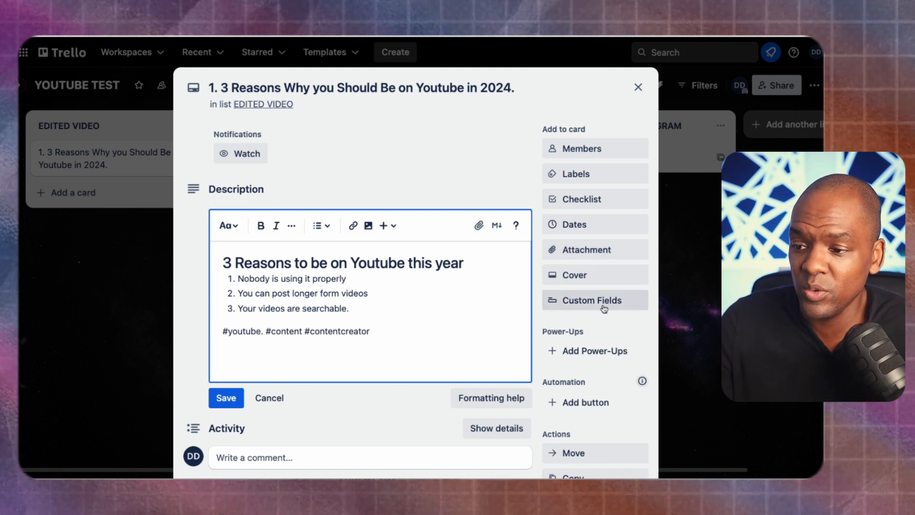
{"action": "scroll", "coordinate": [601, 389], "scroll_direction": "down", "scroll_amount": 2}
{"action": "scroll", "coordinate": [609, 391], "scroll_direction": "down", "scroll_amount": 2}
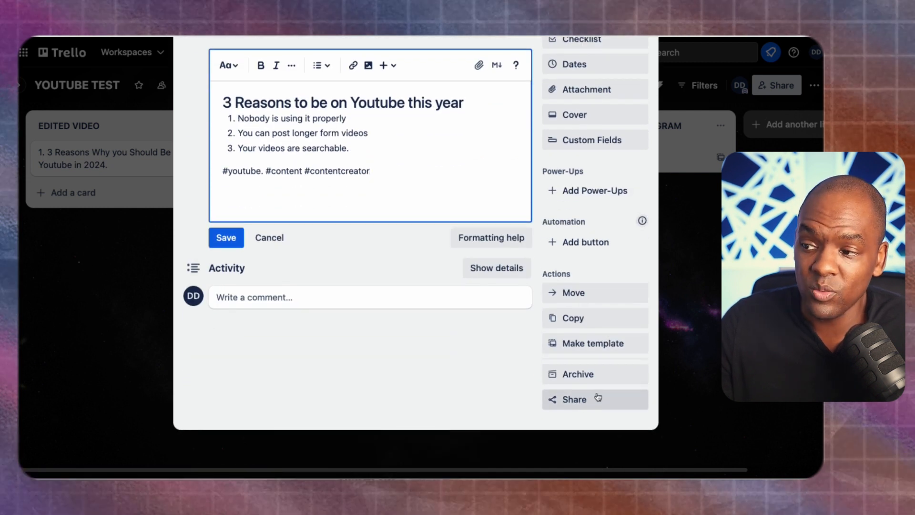
{"action": "scroll", "coordinate": [317, 361], "scroll_direction": "up", "scroll_amount": 2}
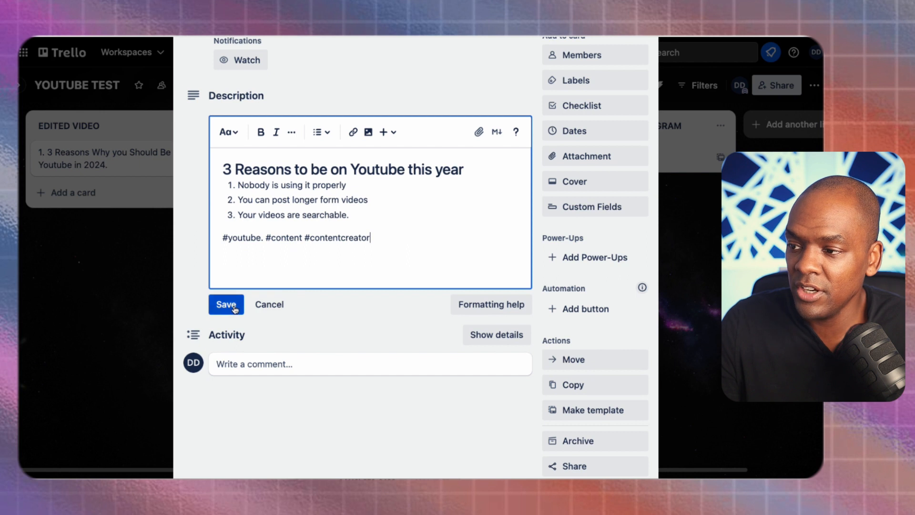
{"action": "left_click", "coordinate": [217, 301]}
{"action": "left_click", "coordinate": [638, 88]}
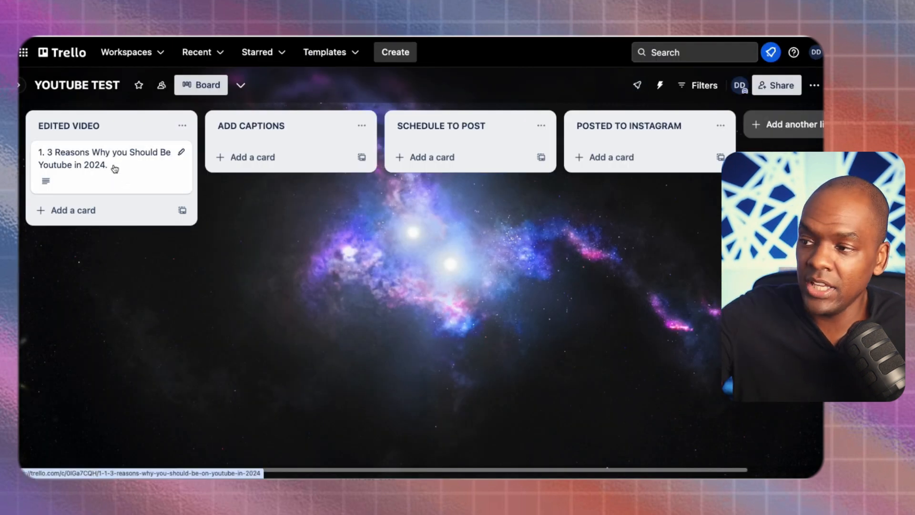
- Drag the YouTube card from EDITED VIDEO through ADD CAPTIONS into POSTED TO INSTAGRAM
{"action": "left_click_drag", "start_coordinate": [100, 163], "coordinate": [459, 149]}
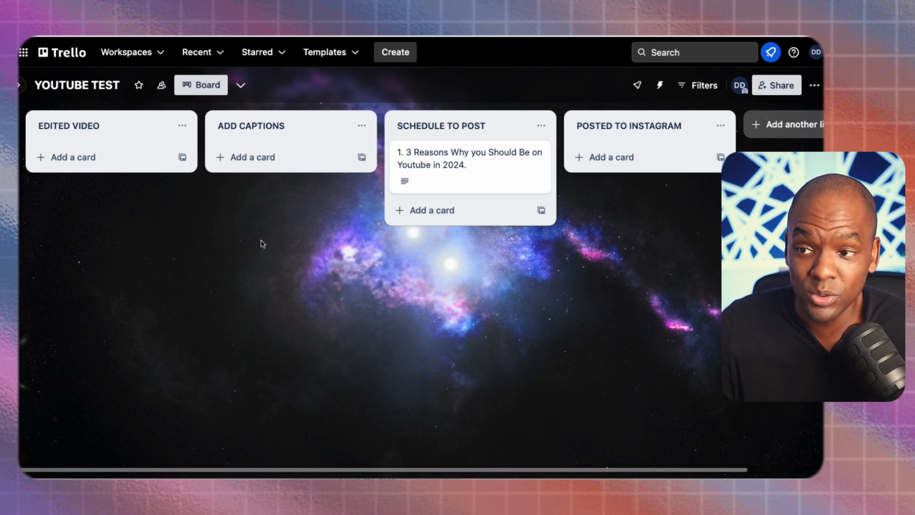
{"action": "left_click_drag", "start_coordinate": [453, 170], "coordinate": [633, 194]}
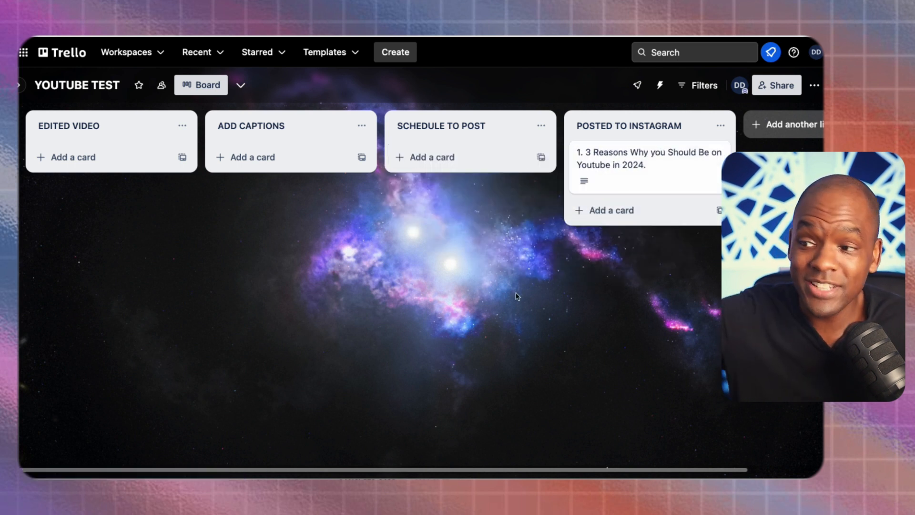
- Search background photos for 'camera crew' and apply the camera close-up image
{"action": "left_click", "coordinate": [814, 85]}
{"action": "left_click", "coordinate": [695, 243]}
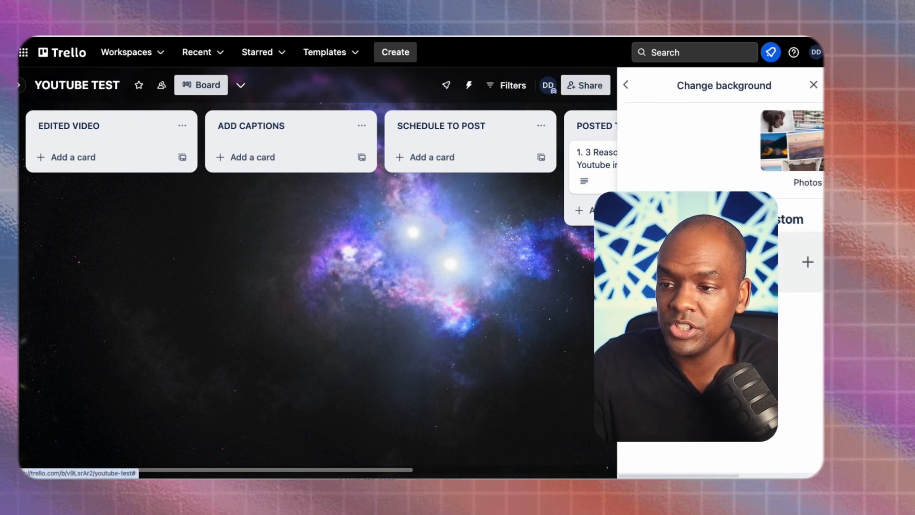
{"action": "left_click", "coordinate": [685, 160]}
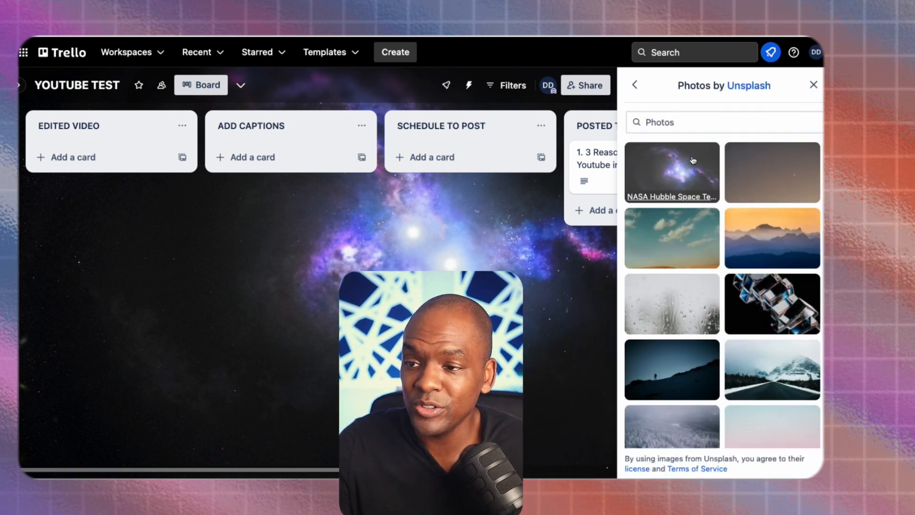
{"action": "left_click", "coordinate": [672, 123]}
{"action": "type", "text": "camera crew"}
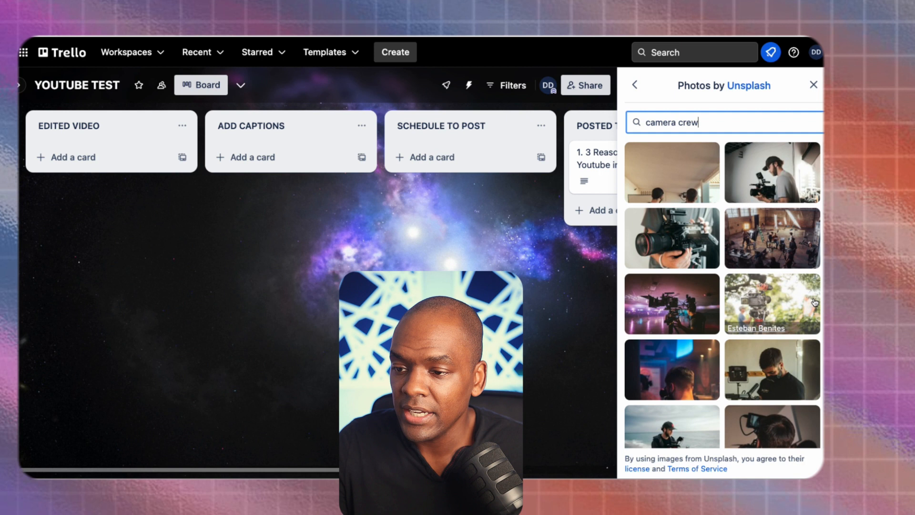
{"action": "scroll", "coordinate": [786, 296], "scroll_direction": "down", "scroll_amount": 1}
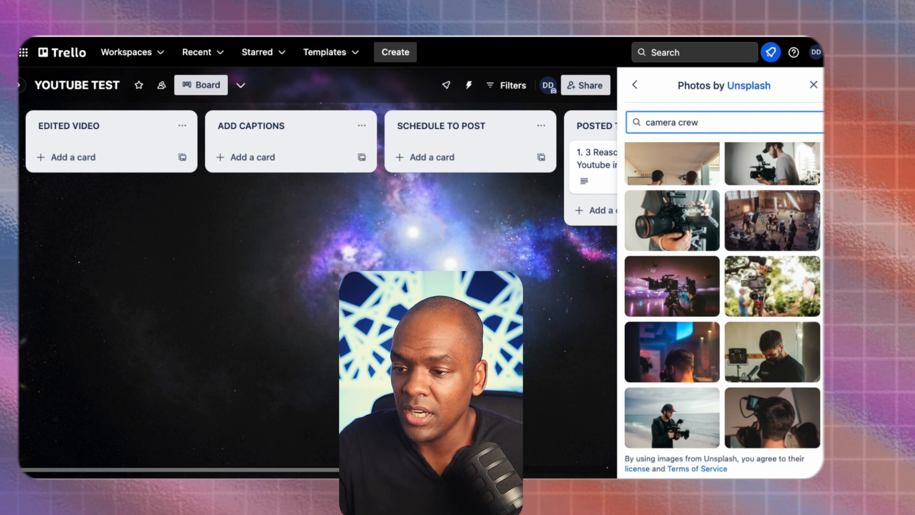
{"action": "left_click", "coordinate": [684, 229]}
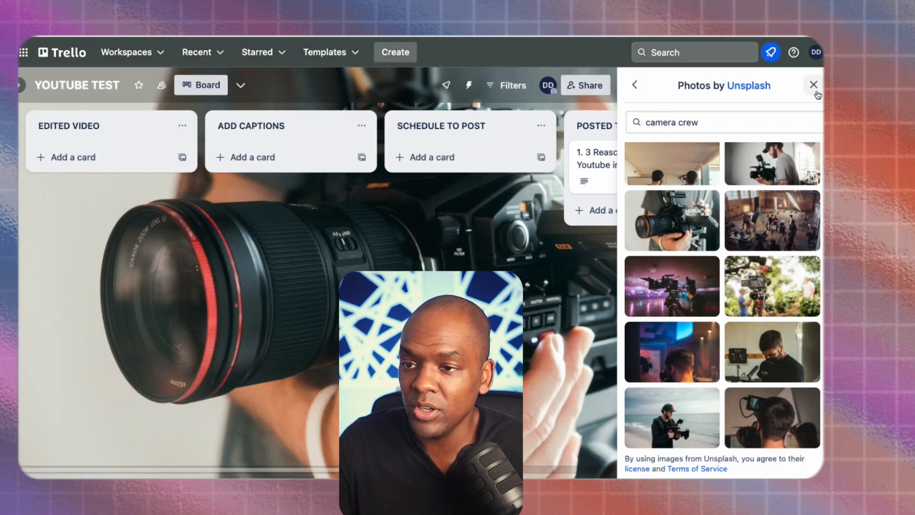
{"action": "left_click", "coordinate": [816, 93]}
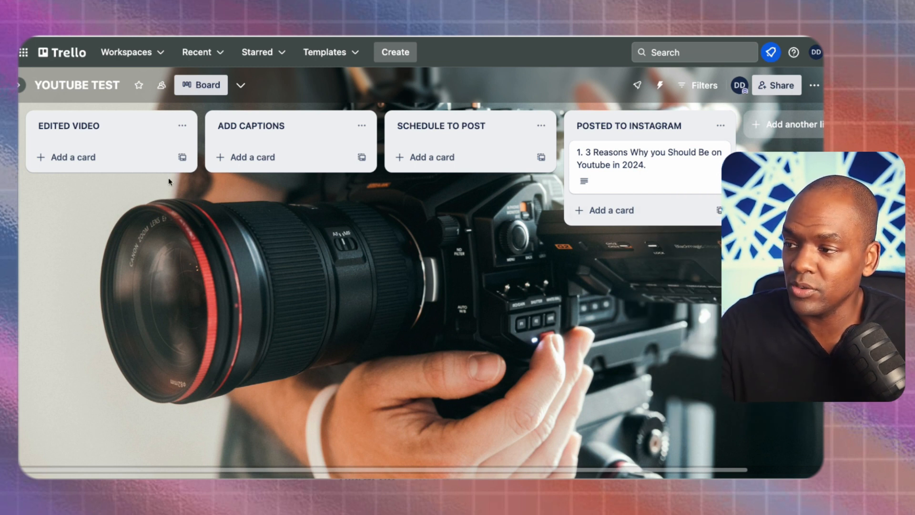
- Add cards '2. 3 reasons why IG is NOT dead' and '3. My Favourite software to use as a content creator'
{"action": "left_click", "coordinate": [112, 161]}
{"action": "type", "text": "2. 3 reason"}
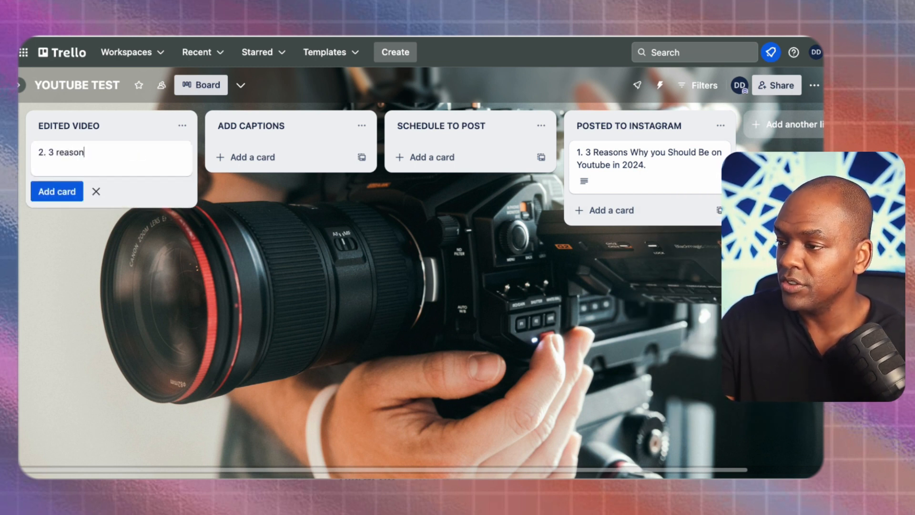
{"action": "type", "text": "s why IG is NOT dead"}
{"action": "key", "text": "Return"}
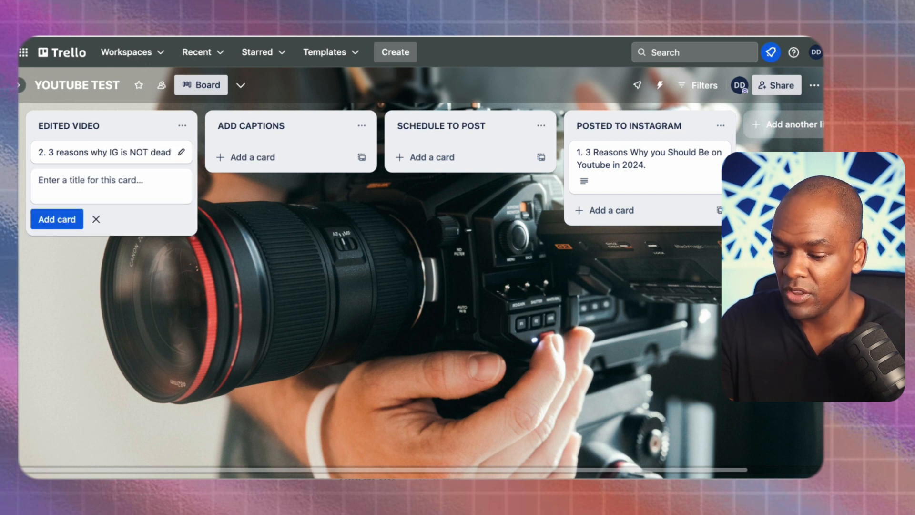
{"action": "type", "text": "3. My Favourite softw"}
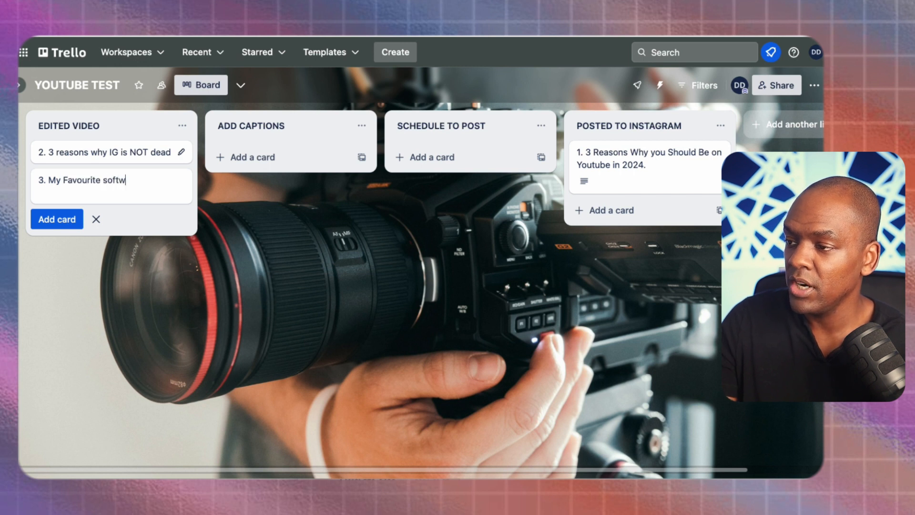
{"action": "type", "text": "a content creator"}
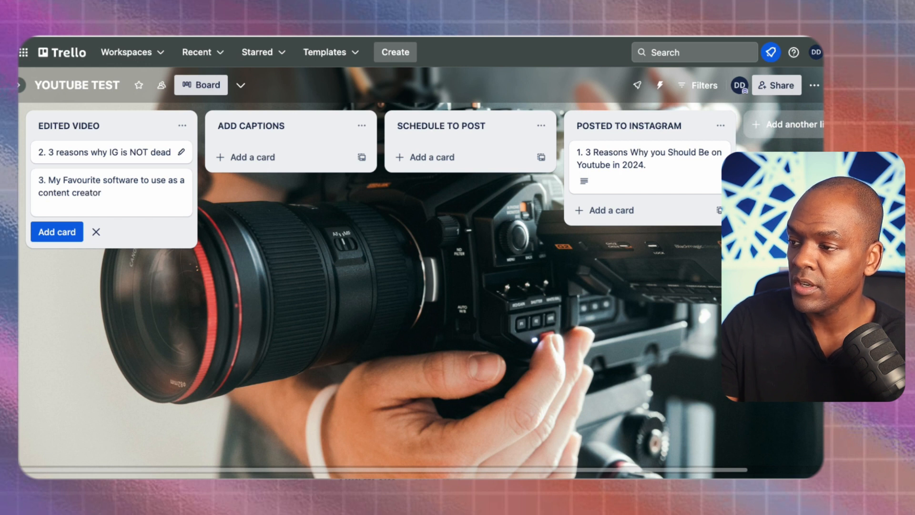
{"action": "key", "text": "Return"}
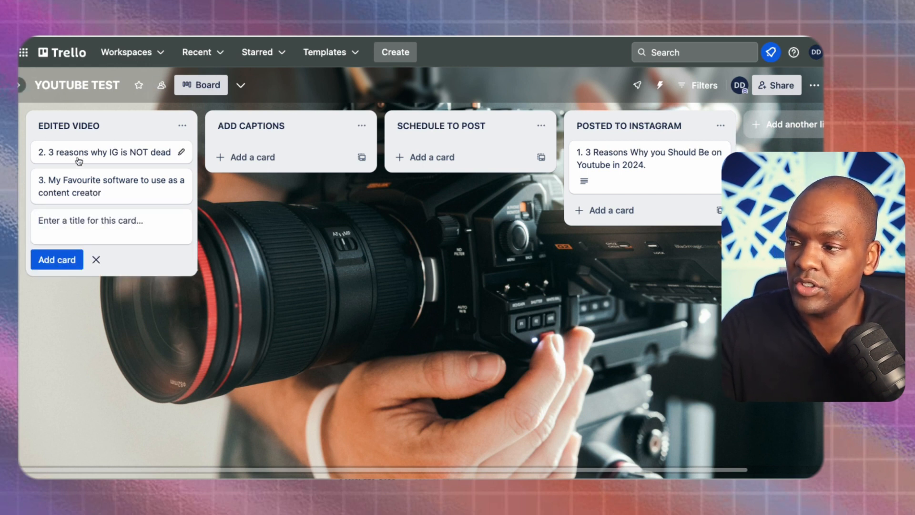
- Drag the IG and favourite-software cards out of EDITED VIDEO, via ADD CAPTIONS, into SCHEDULE TO POST
{"action": "left_click_drag", "start_coordinate": [78, 161], "coordinate": [243, 156]}
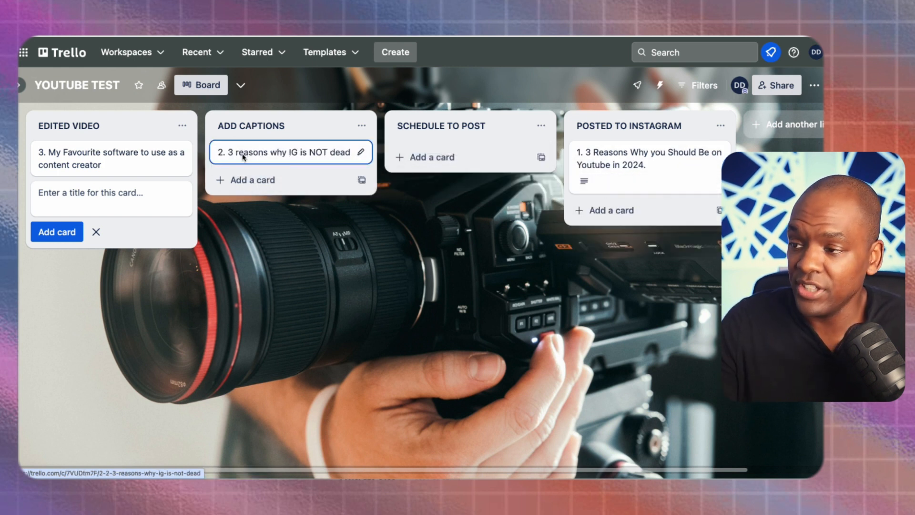
{"action": "left_click_drag", "start_coordinate": [147, 164], "coordinate": [470, 165]}
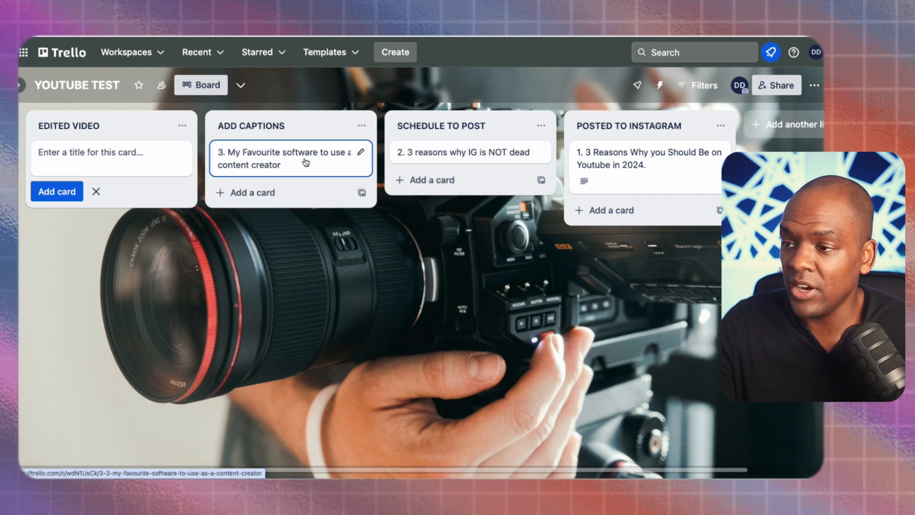
{"action": "left_click_drag", "start_coordinate": [303, 159], "coordinate": [483, 184]}
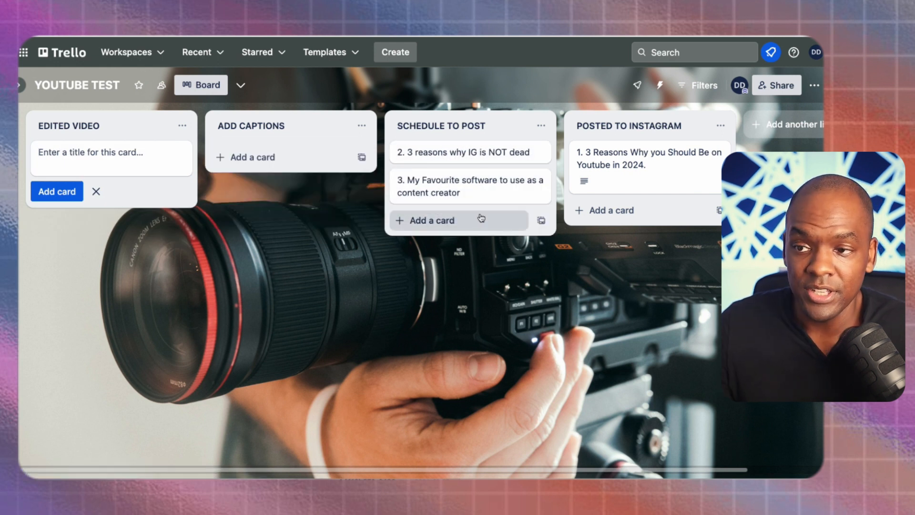